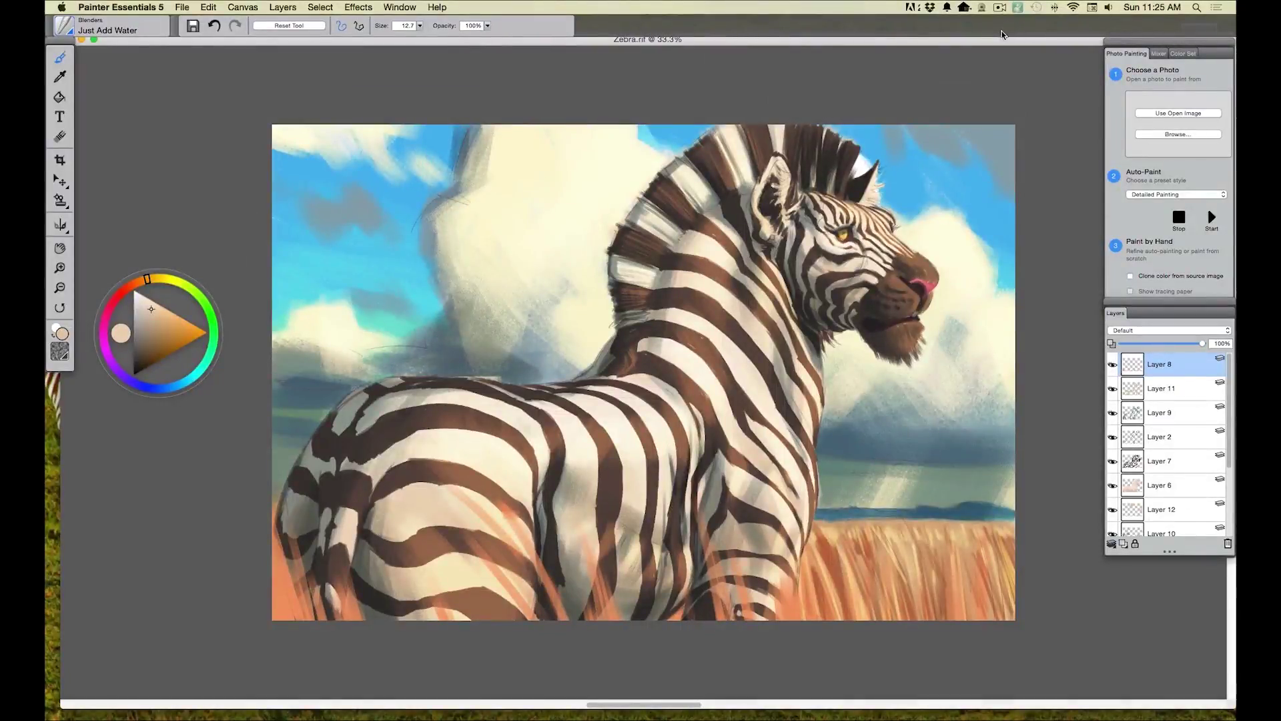
On Layer 2, smooth the sketchy cloud edges into the sky with the Just Add Water blender at 128.8.
click(1160, 437)
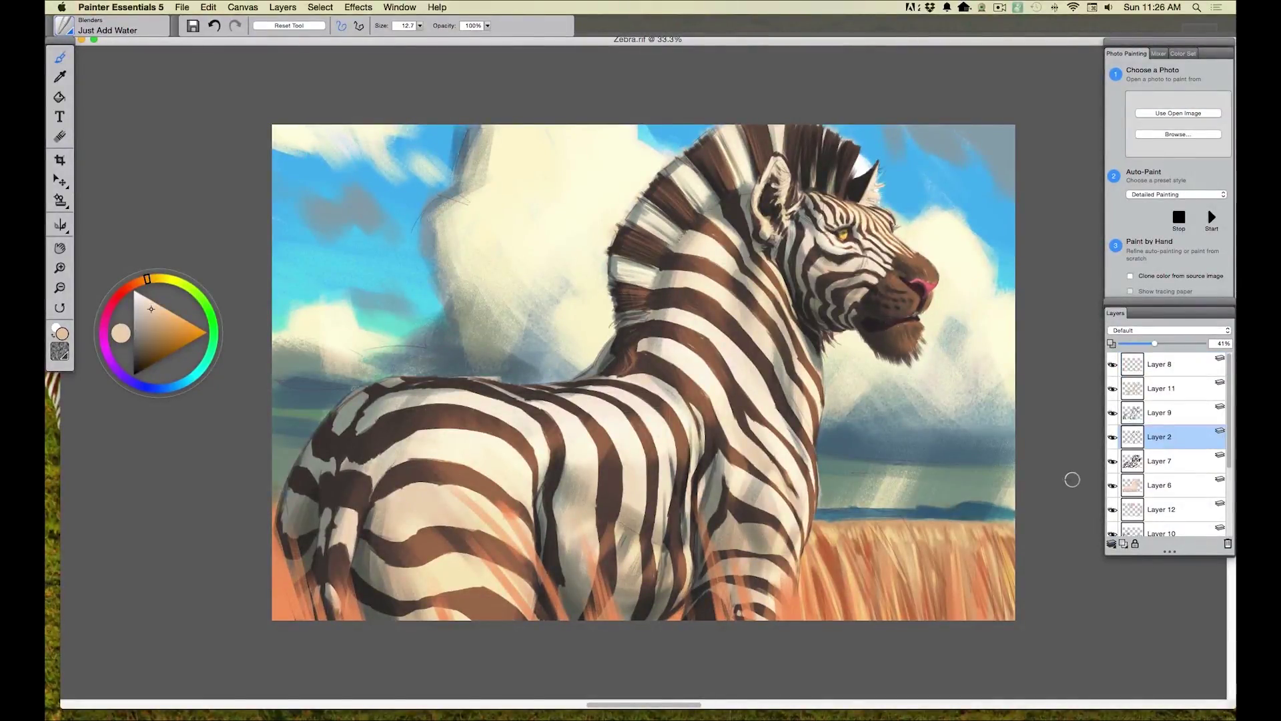
key(e)
drag(376, 27, 404, 75)
mouse_move(461, 150)
mouse_down()
mouse_move(414, 157)
mouse_move(401, 234)
mouse_move(411, 324)
mouse_move(321, 321)
mouse_move(263, 346)
mouse_up()
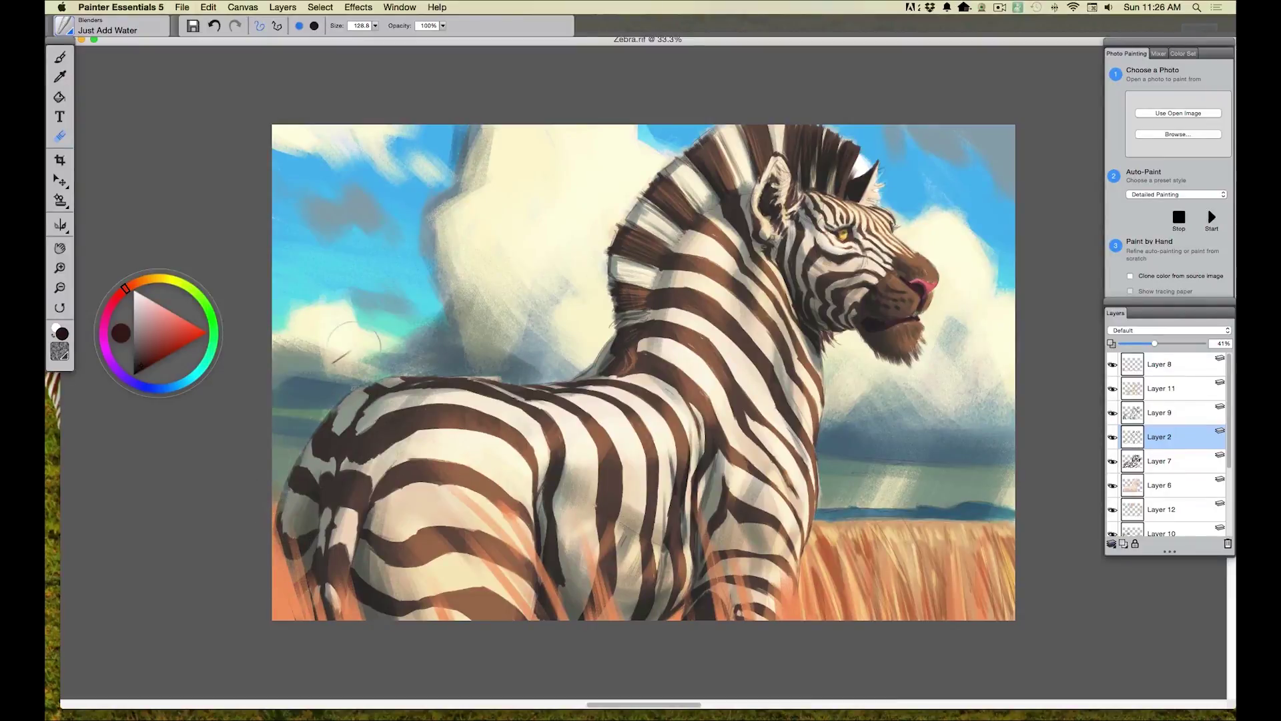
mouse_move(565, 267)
mouse_down()
mouse_move(587, 223)
mouse_move(611, 334)
mouse_move(604, 197)
mouse_move(694, 114)
mouse_move(728, 180)
mouse_move(712, 114)
mouse_move(830, 106)
mouse_move(941, 188)
mouse_up()
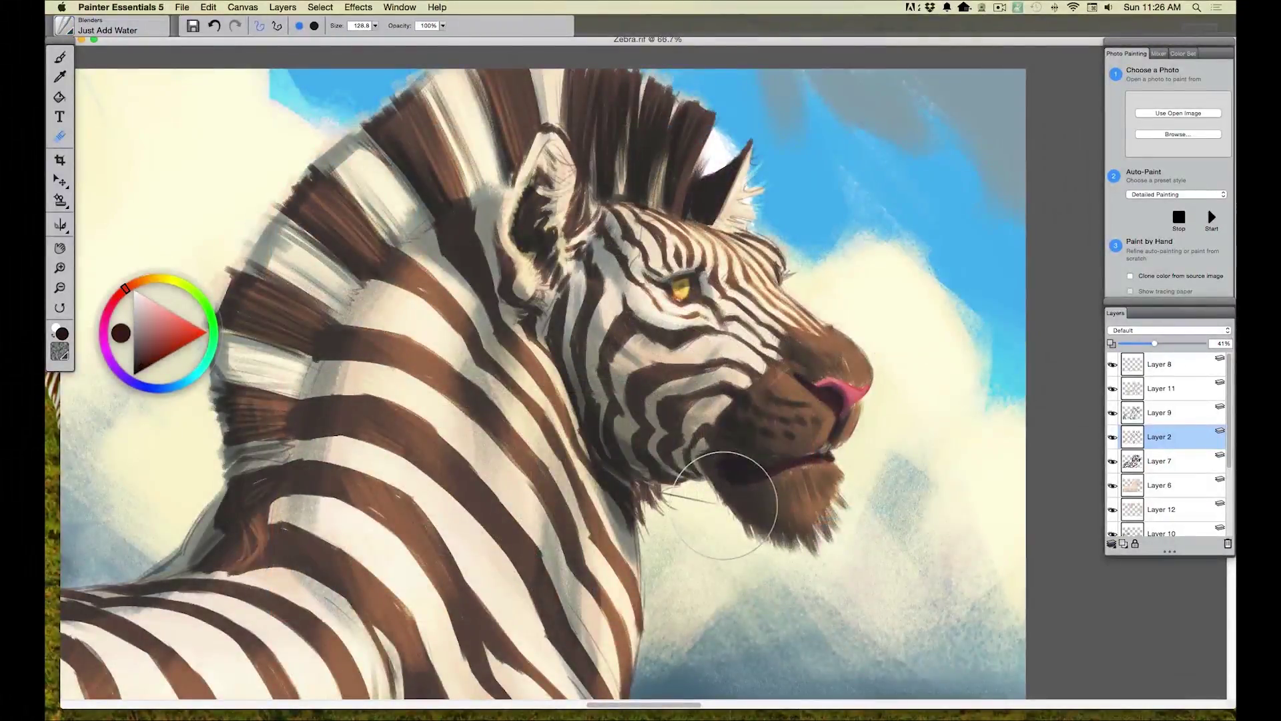
Return to the painting brush and add a new empty layer beneath Layer 8.
key(b)
click(1160, 366)
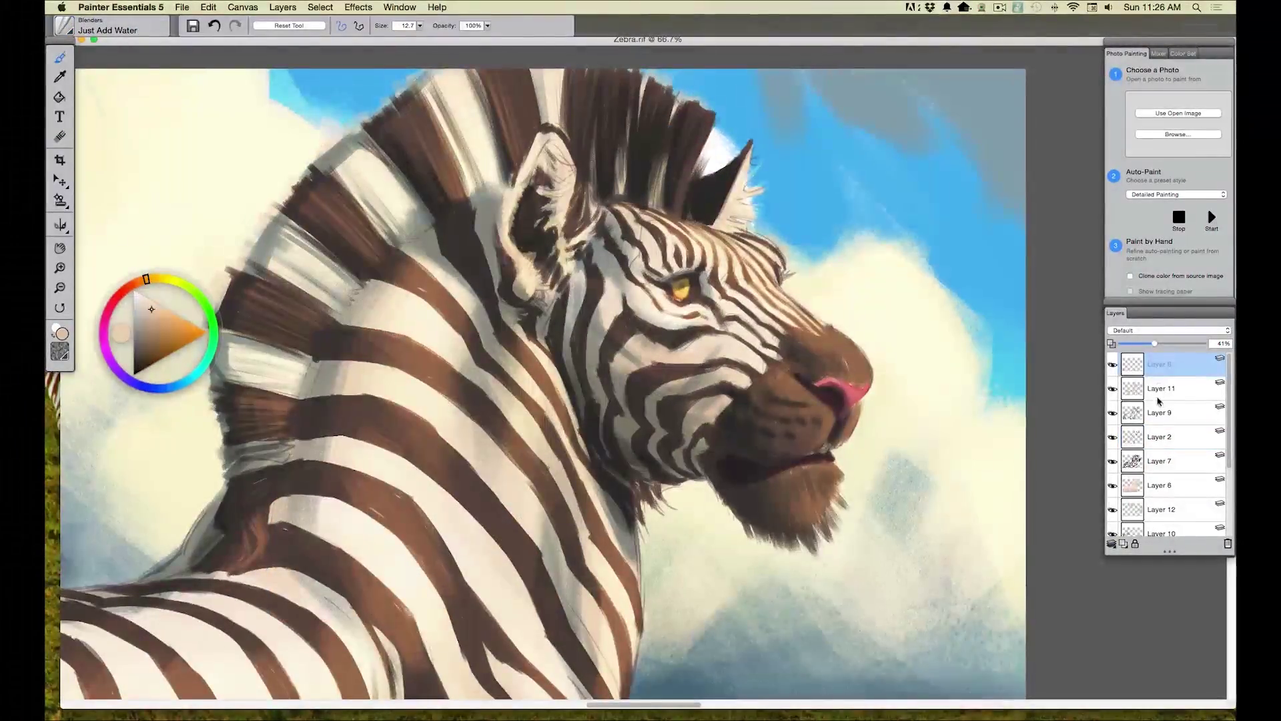
click(1159, 390)
key(super+shift+n)
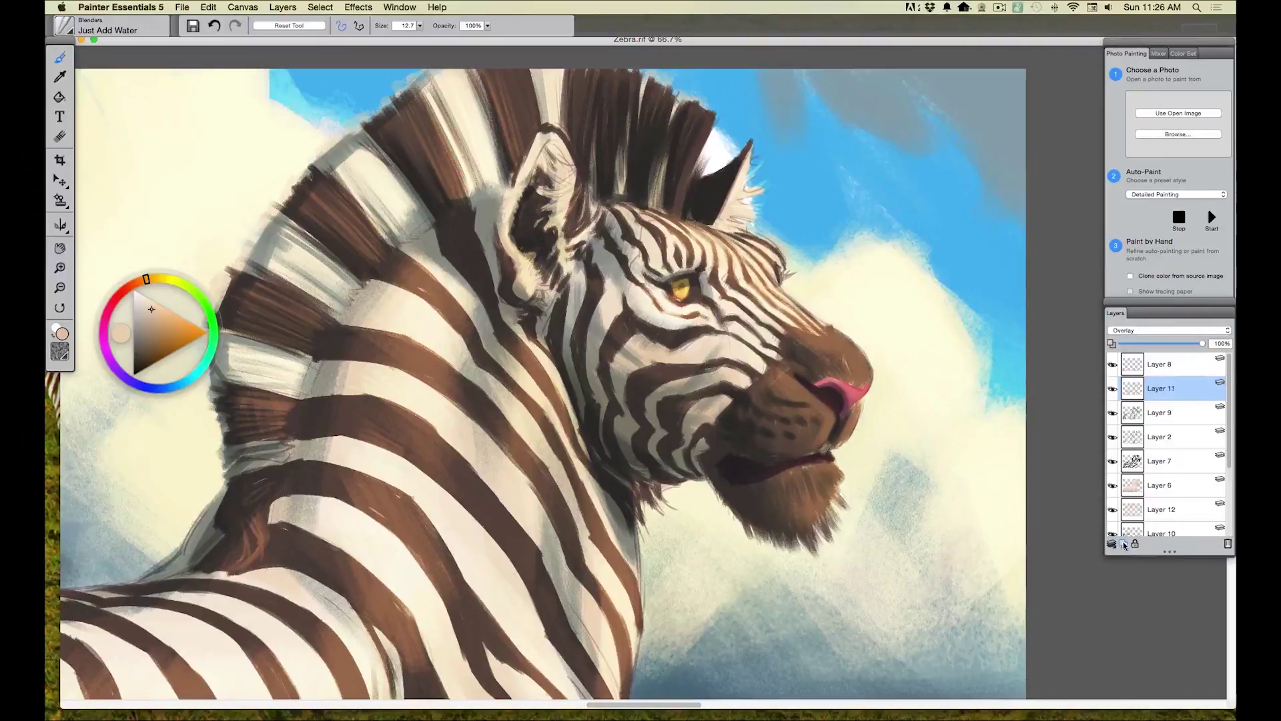
click(1115, 331)
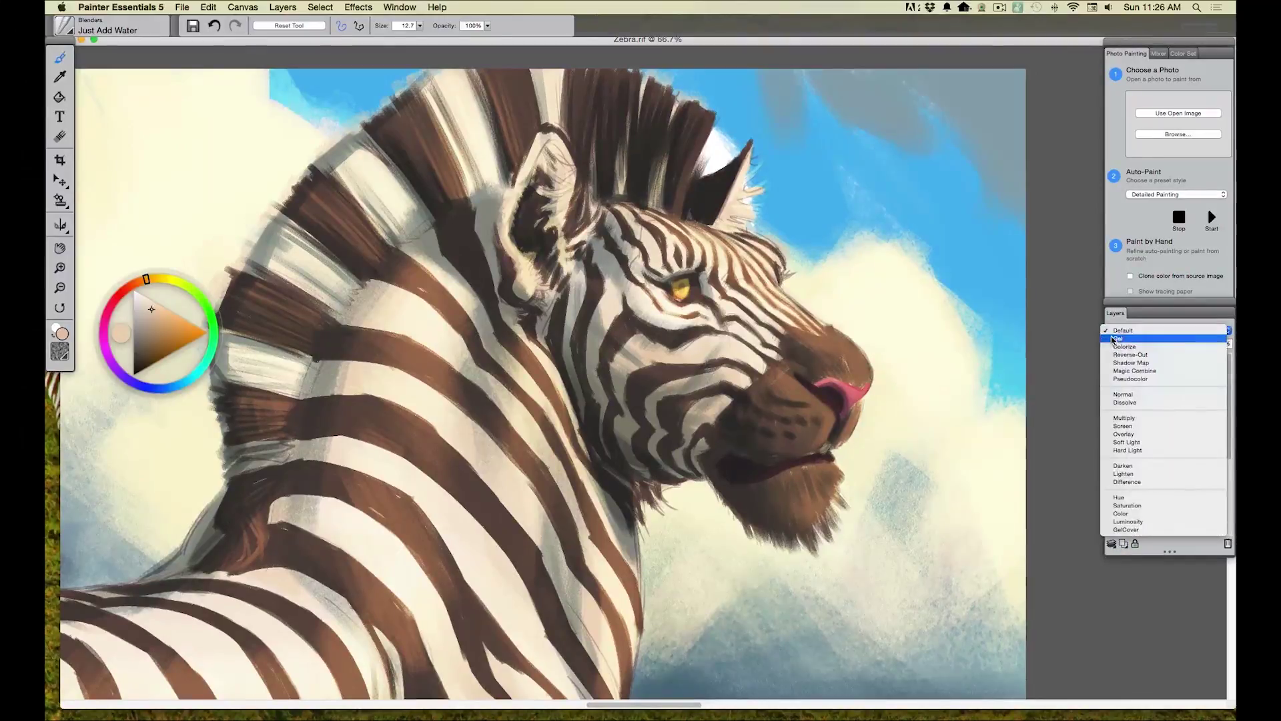
Set Layer 13 to Multiply and load the Square Chalk brush at size 5.7.
click(1116, 427)
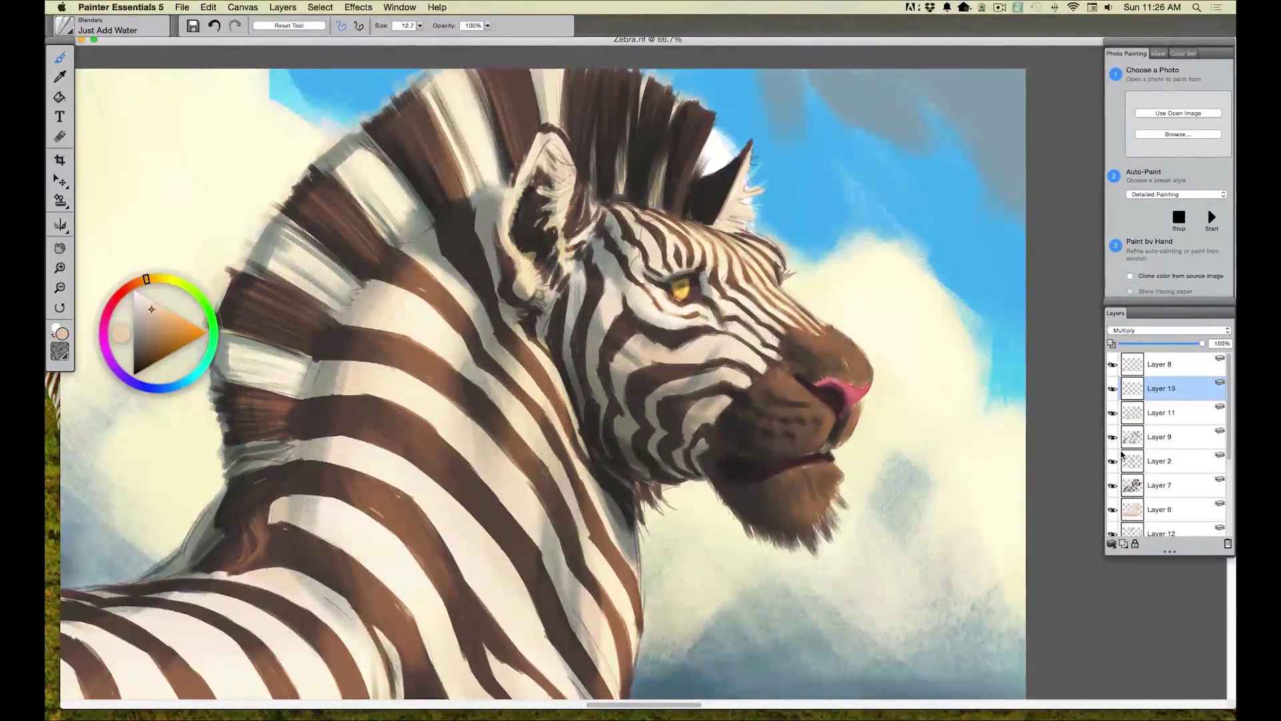
click(66, 28)
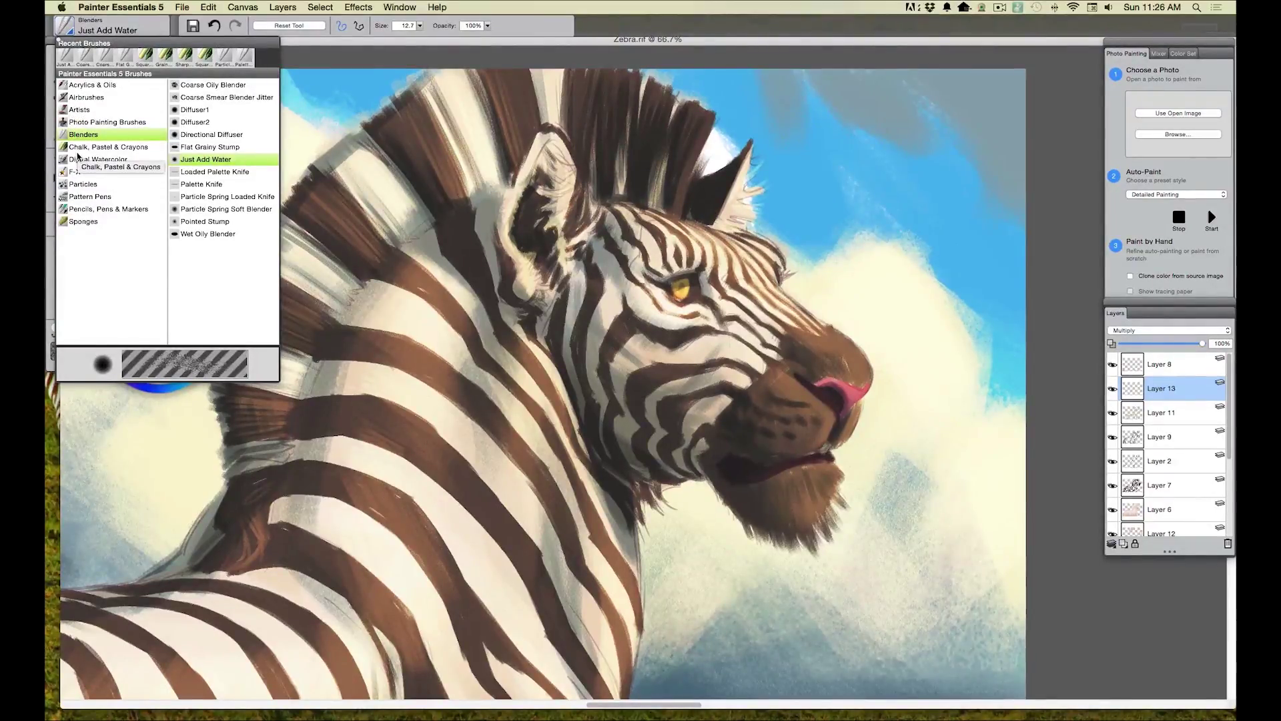
click(104, 145)
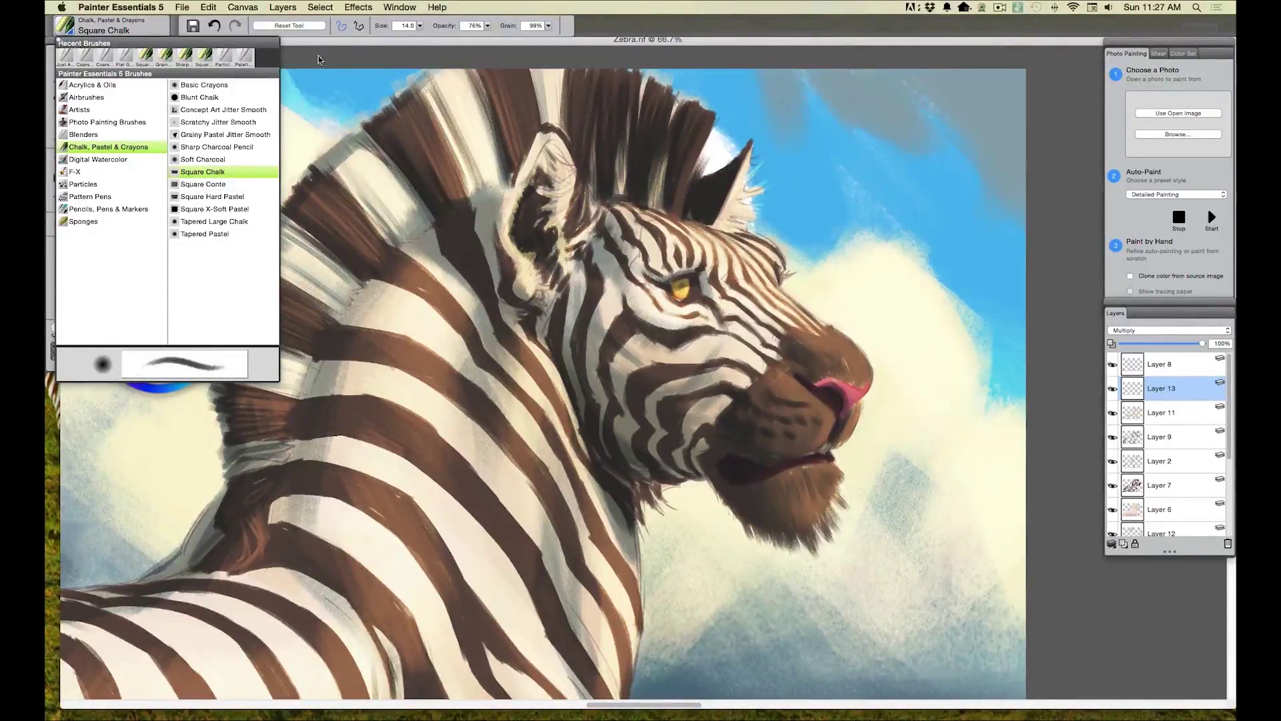
click(419, 26)
drag(411, 33, 394, 38)
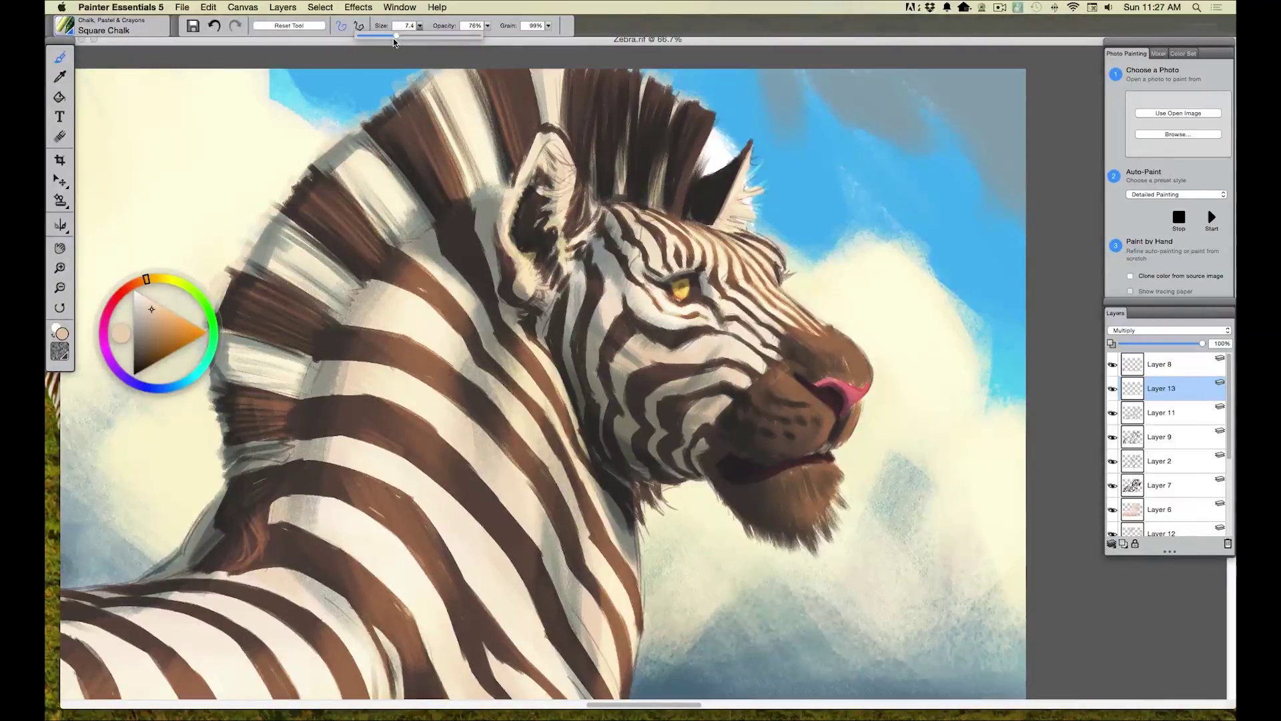
click(744, 327)
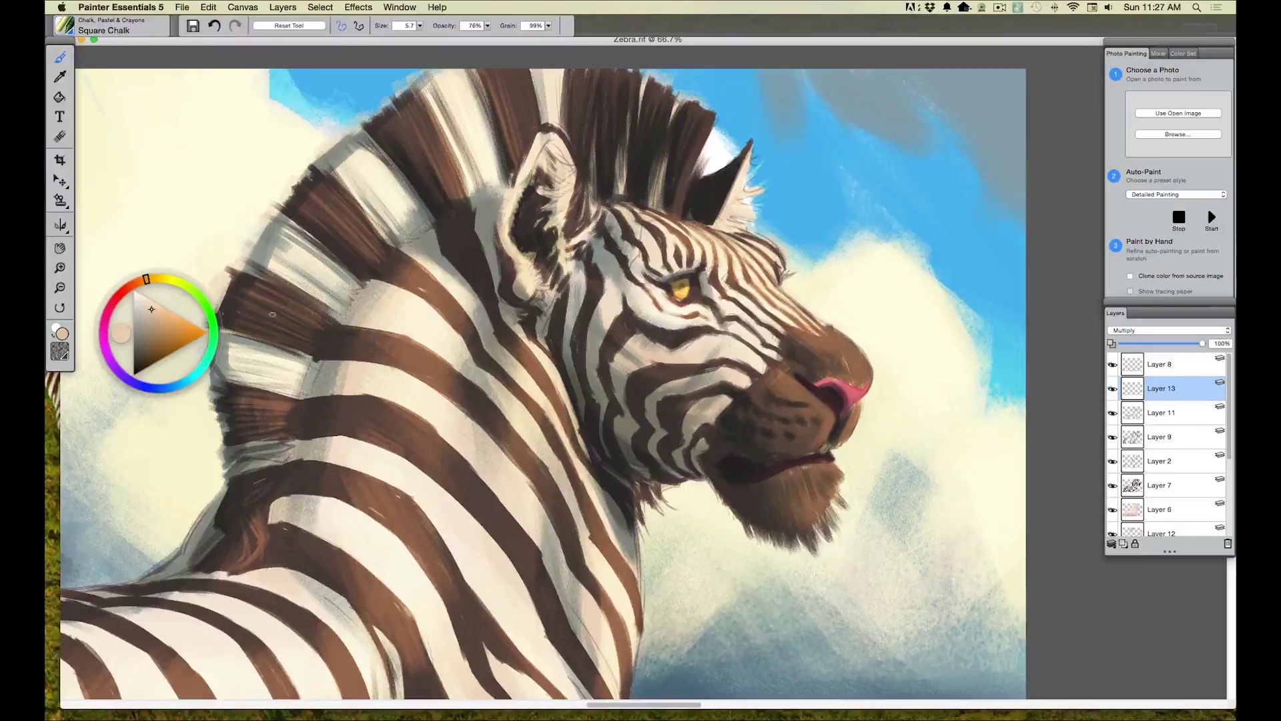
Darken the zebra's cheek, inner ear and eye outline with greyer-pink Square Chalk strokes.
click(148, 317)
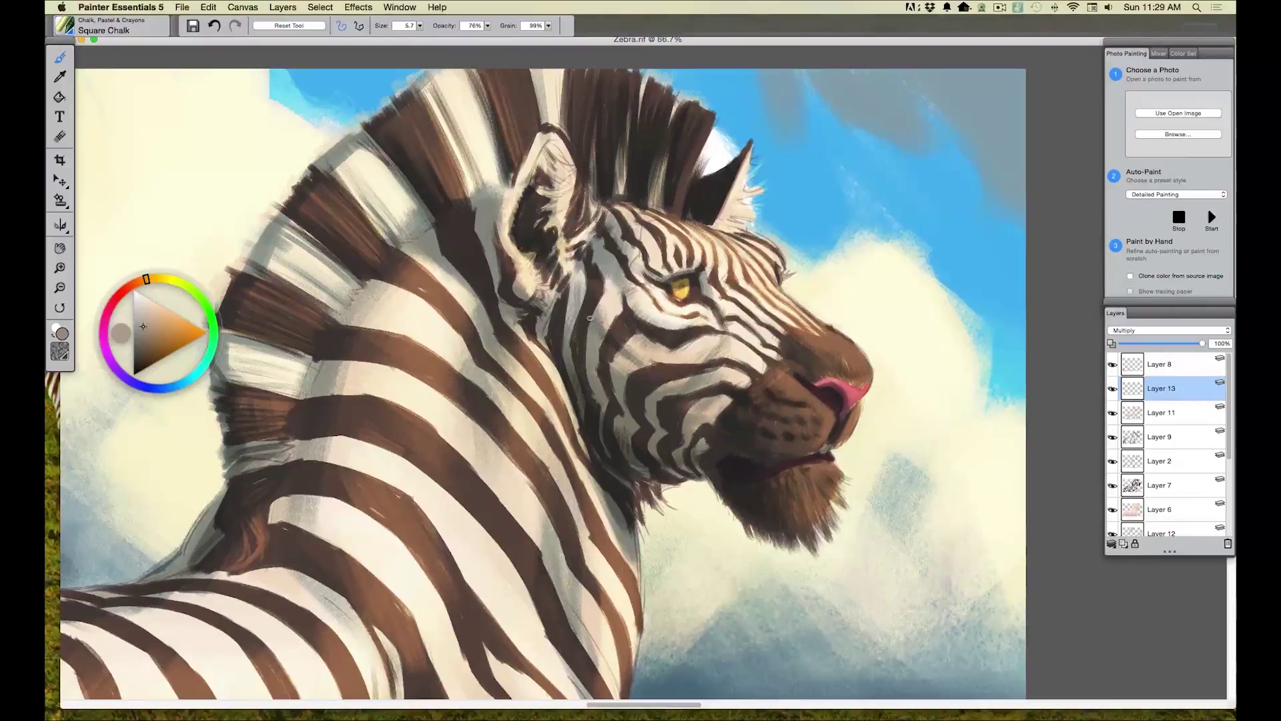
mouse_move(574, 287)
mouse_down()
mouse_move(586, 243)
mouse_move(614, 264)
mouse_up()
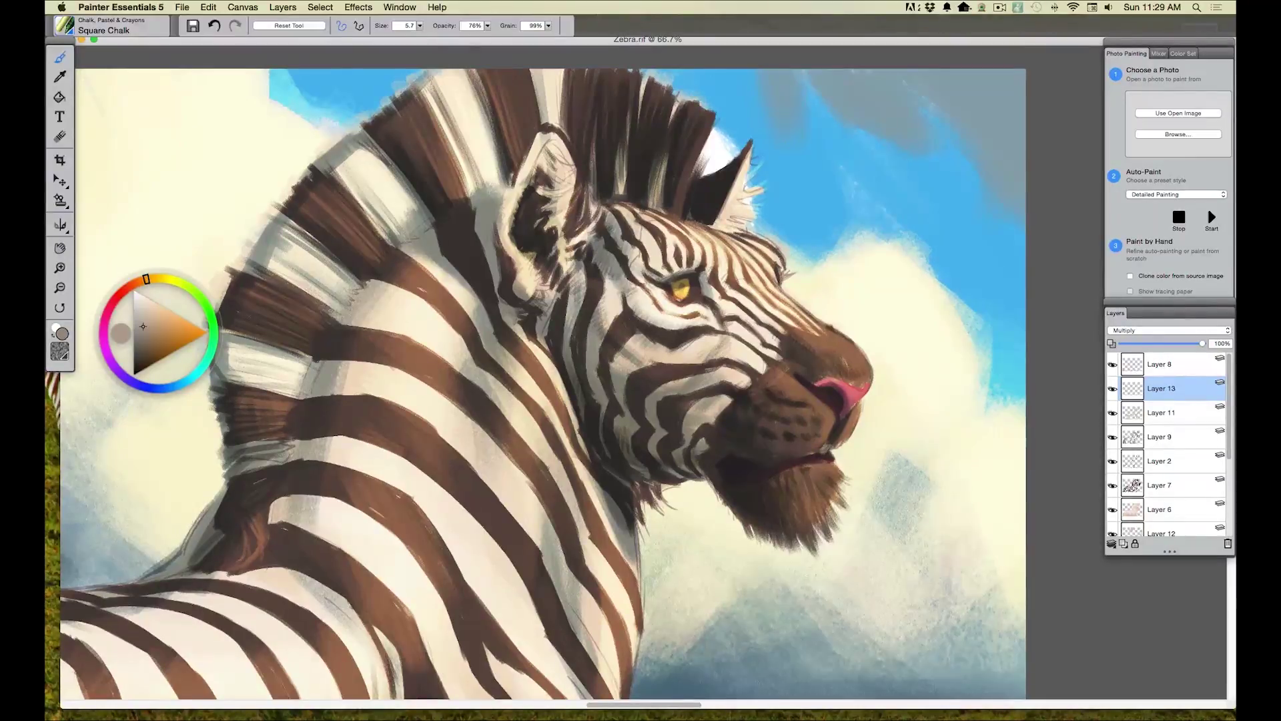
drag(561, 209, 558, 200)
drag(678, 286, 679, 288)
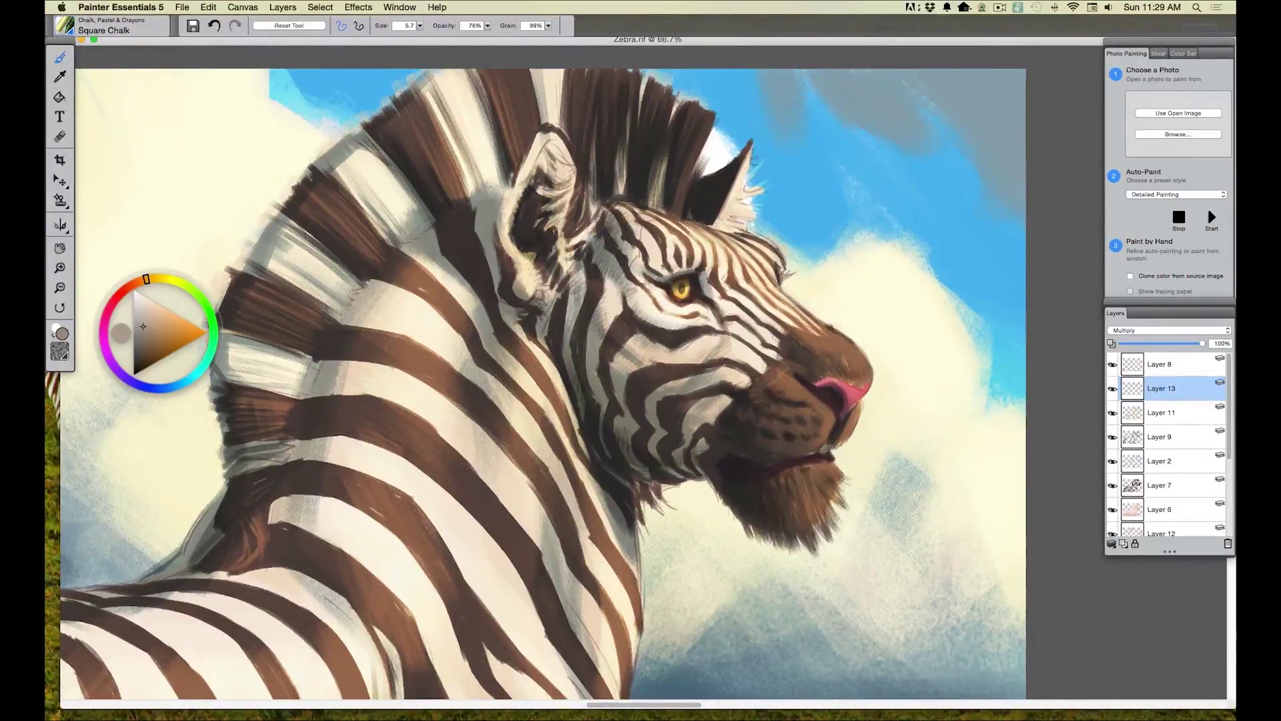
drag(690, 297, 671, 297)
Add Layer 14 above Layer 13 and settle on a light peach colour at brush size 5.7.
click(1126, 544)
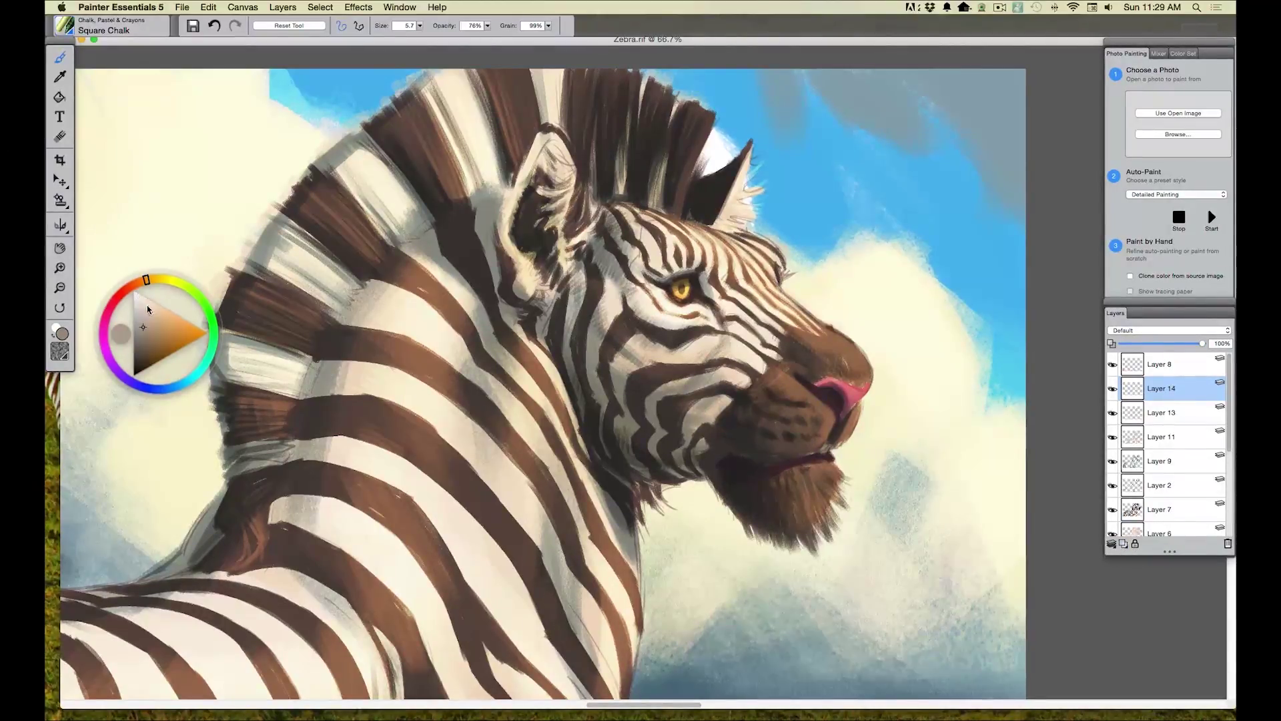
click(134, 293)
click(156, 278)
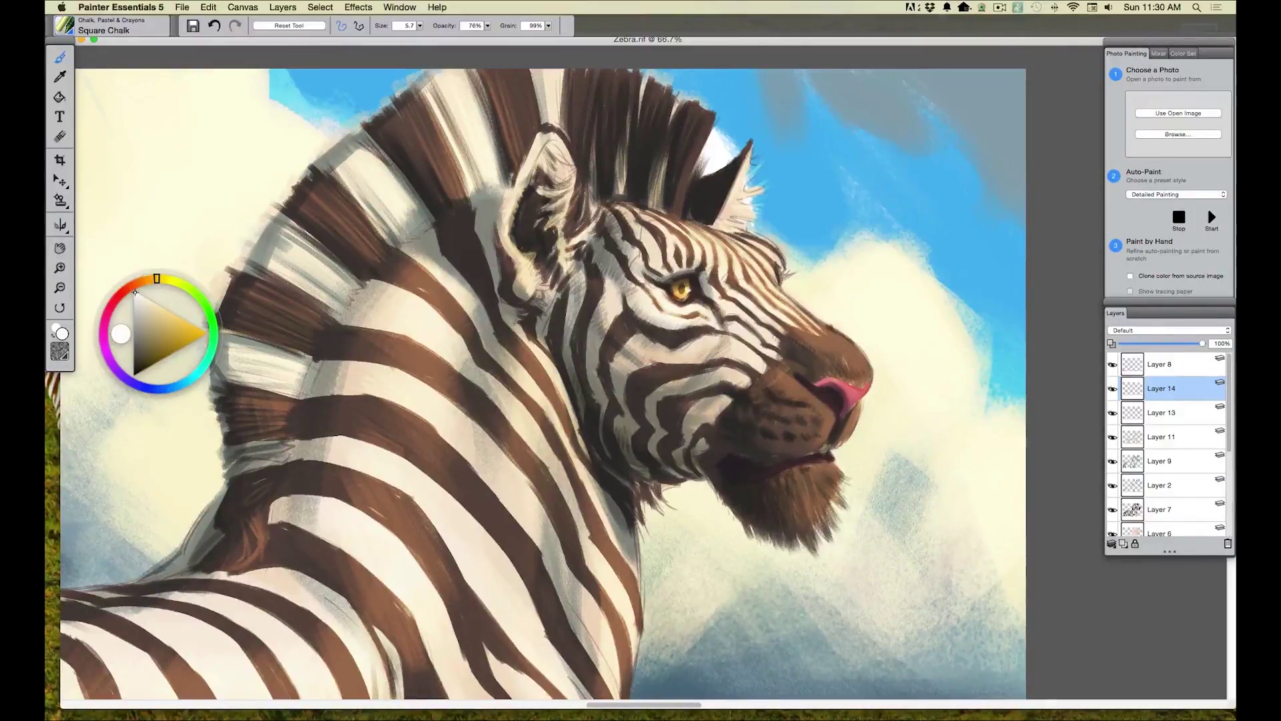
drag(420, 25, 379, 36)
click(182, 382)
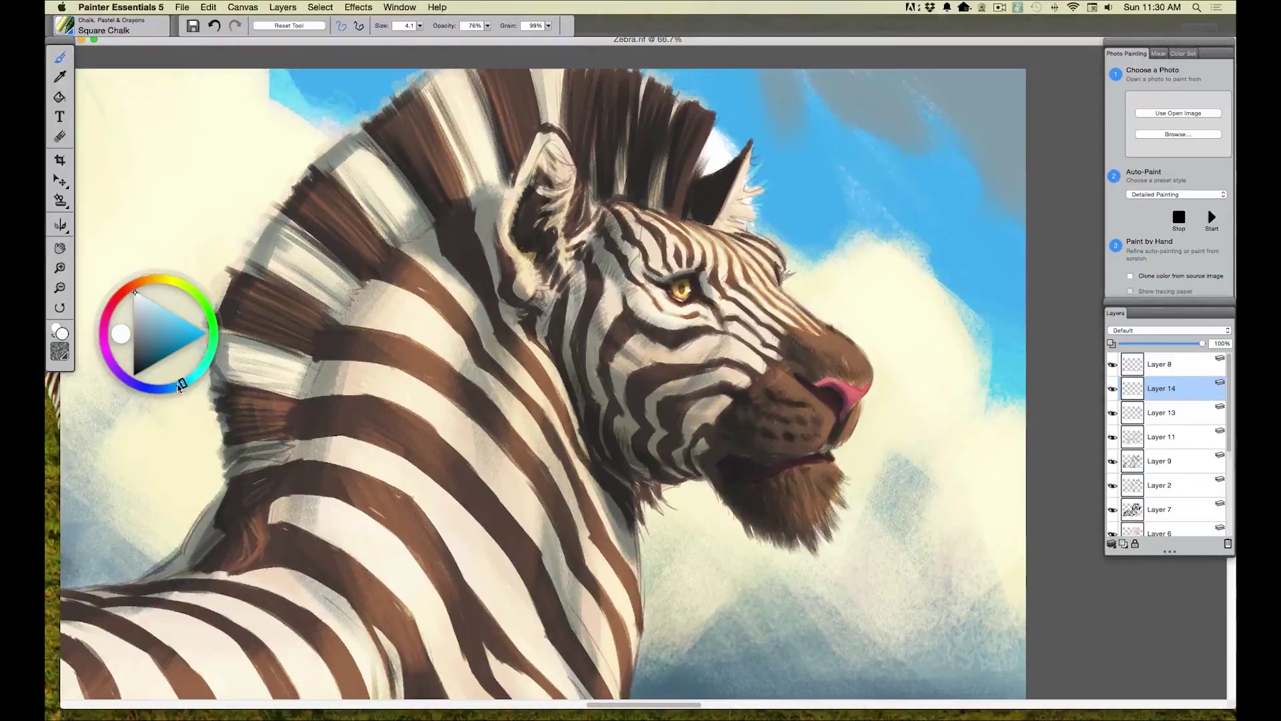
click(181, 339)
alt+click(851, 384)
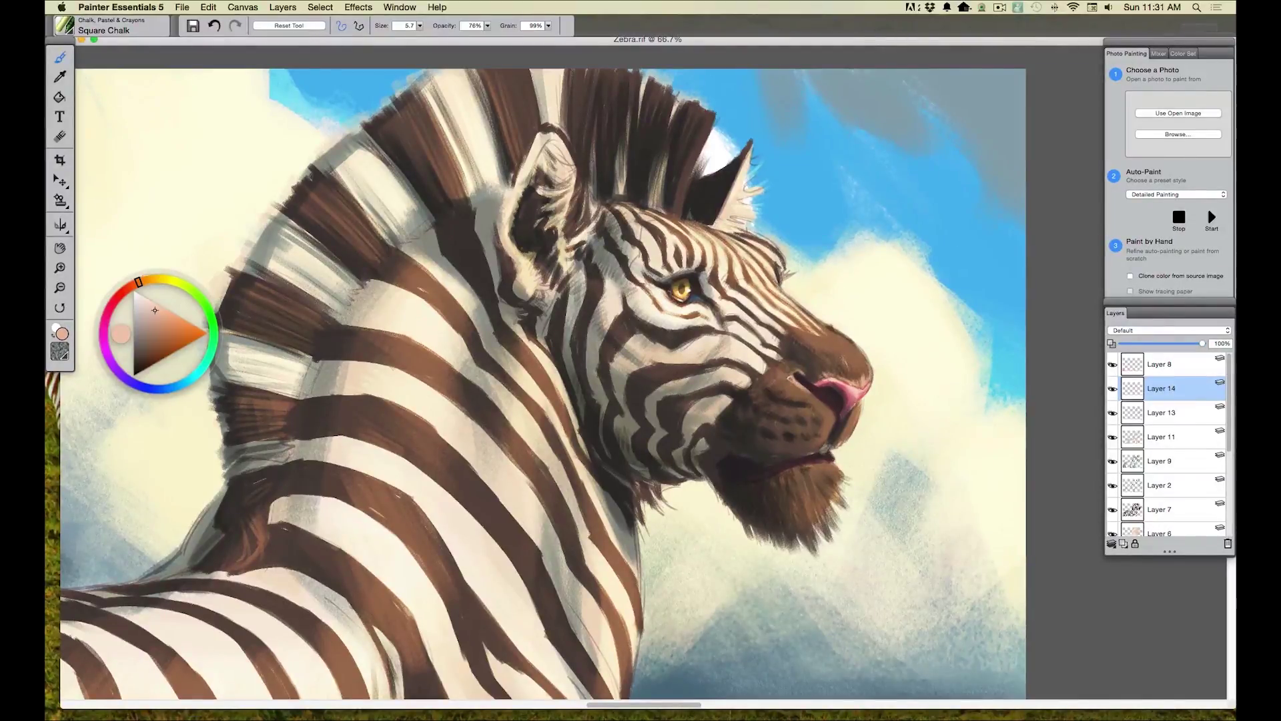
Paint fine brown chalk detail on the zebra's nose, ear fur, beard and cheek stripe.
drag(776, 376, 793, 389)
click(158, 336)
drag(512, 224, 558, 274)
drag(797, 467, 831, 527)
drag(512, 230, 558, 272)
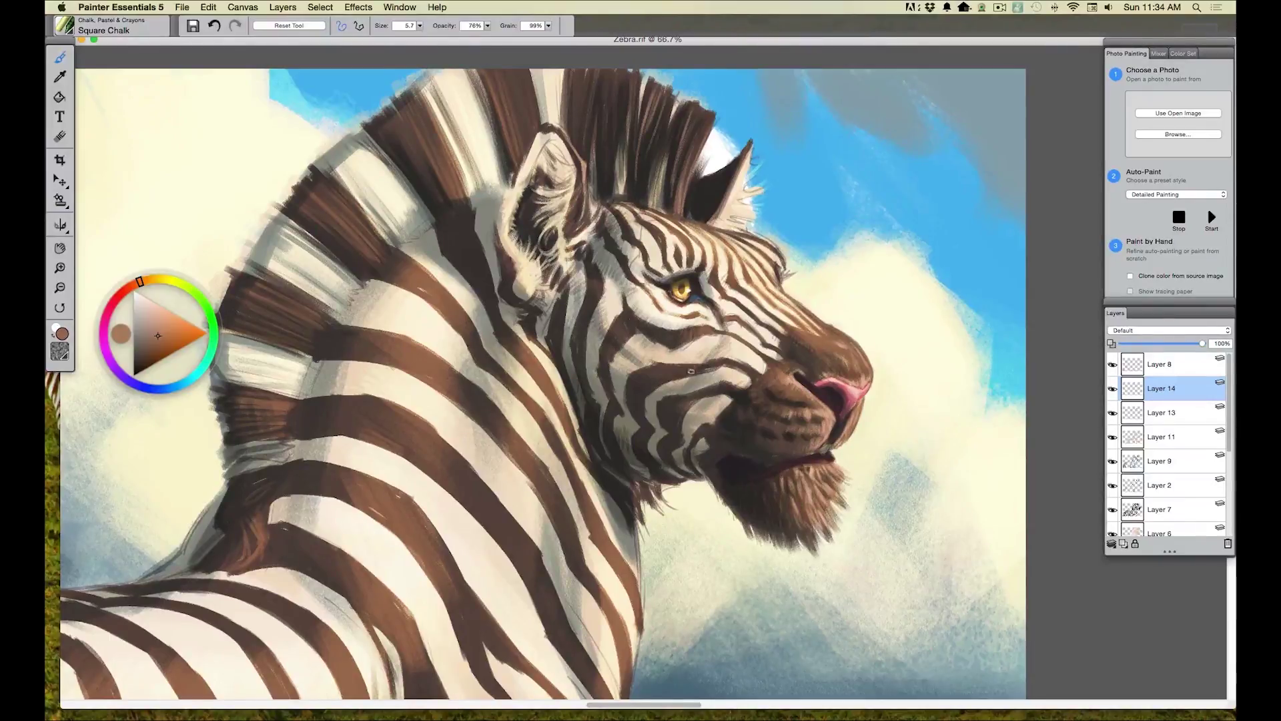
mouse_move(685, 364)
mouse_down()
mouse_move(676, 377)
mouse_move(666, 369)
mouse_up()
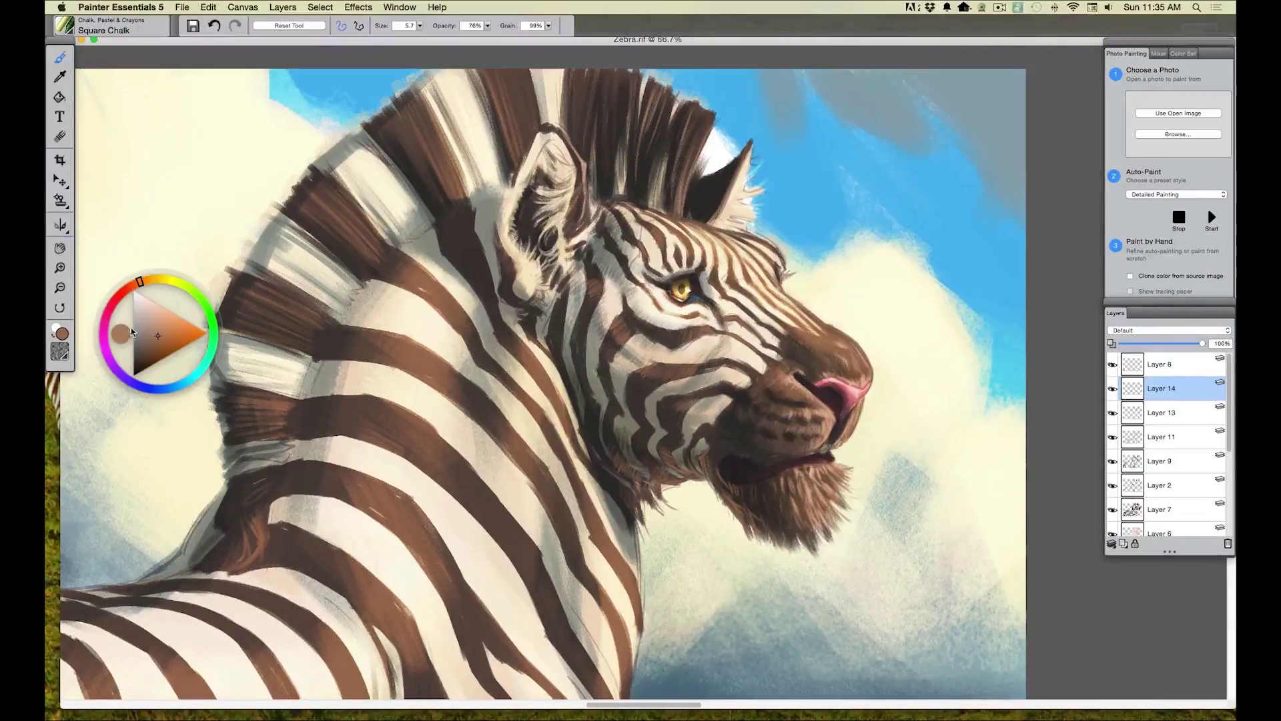
Pick a lighter brown in the colour triangle for further head fur detail.
drag(158, 335, 163, 326)
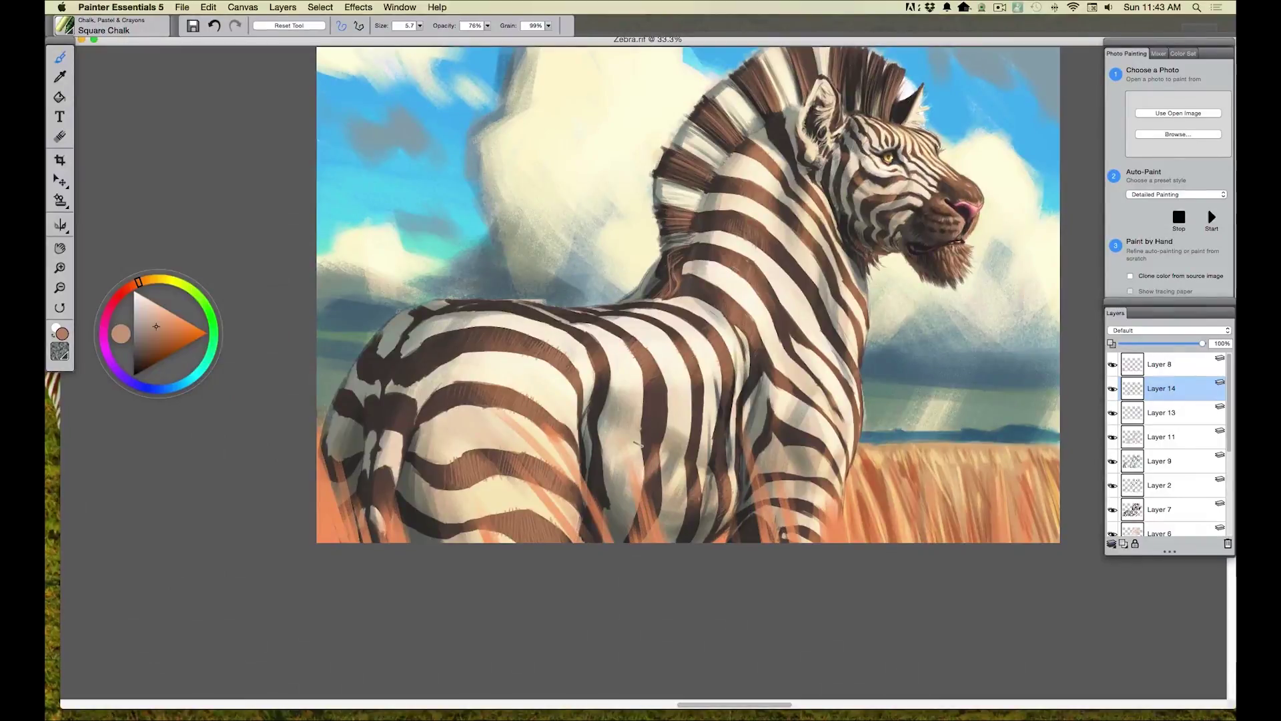
Add a new top layer and sample the grass orange, lightened toward a pale yellow-peach.
click(1162, 365)
click(1124, 544)
drag(419, 25, 396, 48)
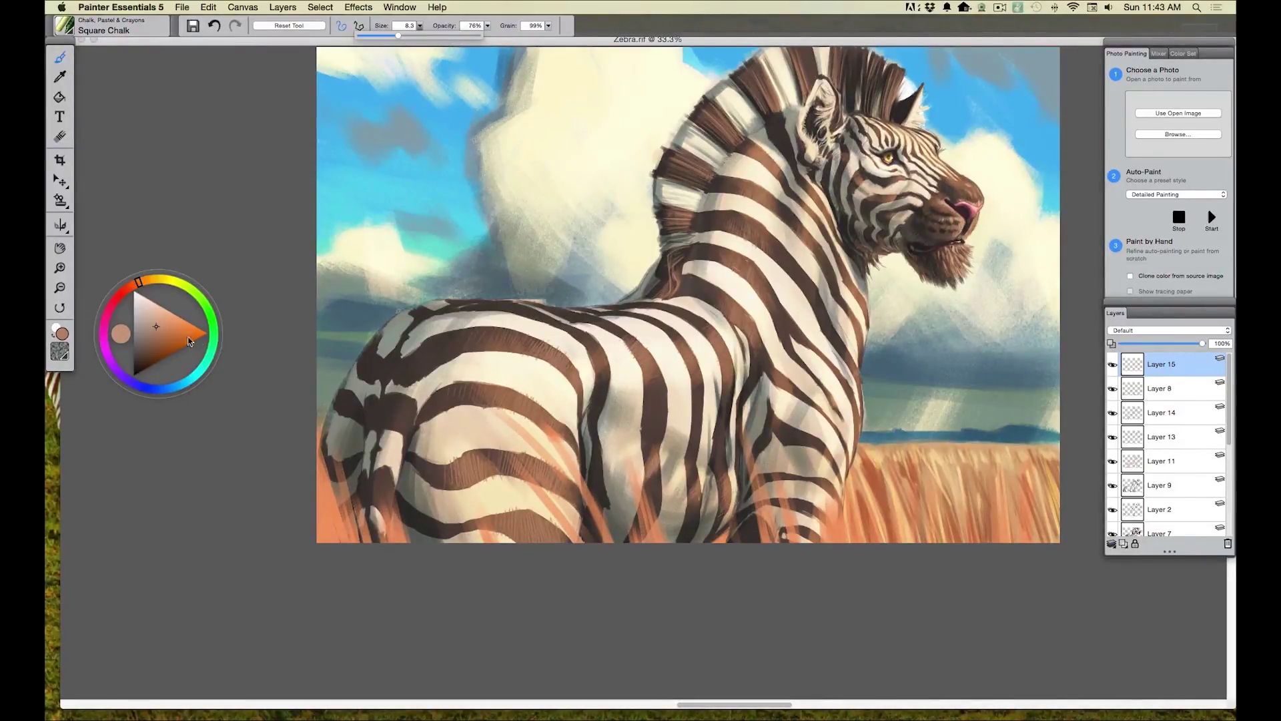
click(59, 76)
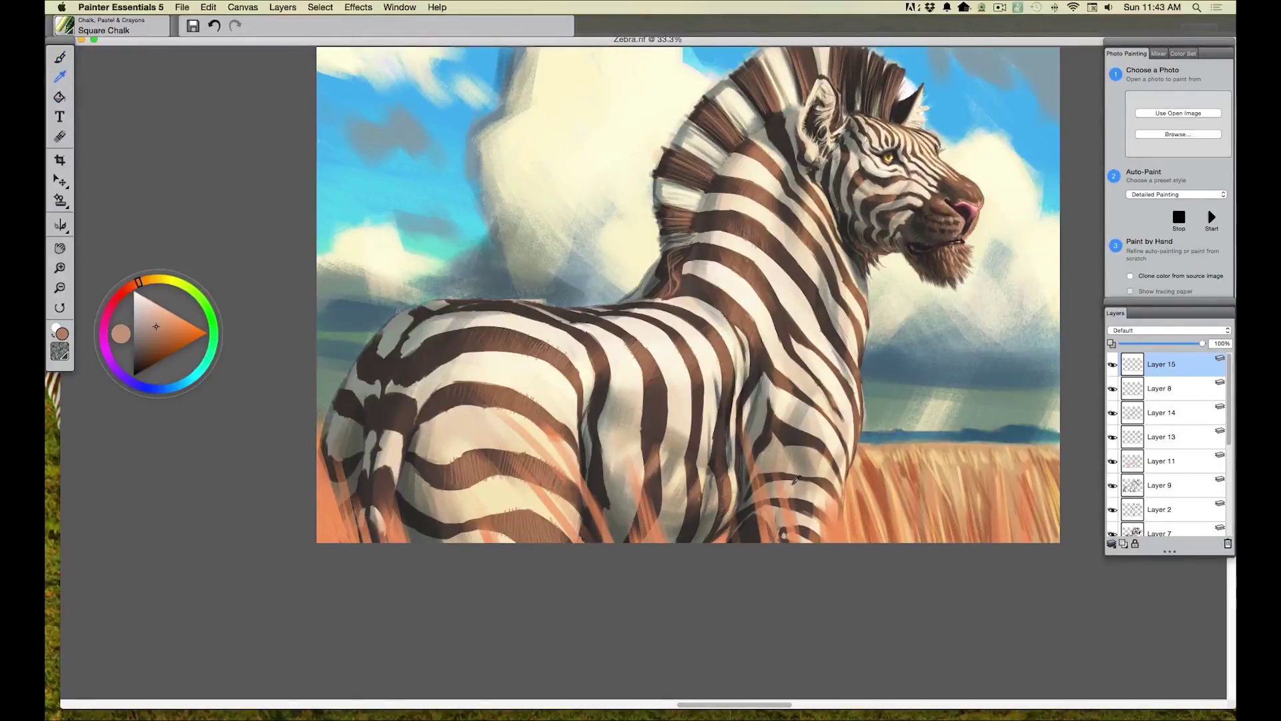
click(842, 533)
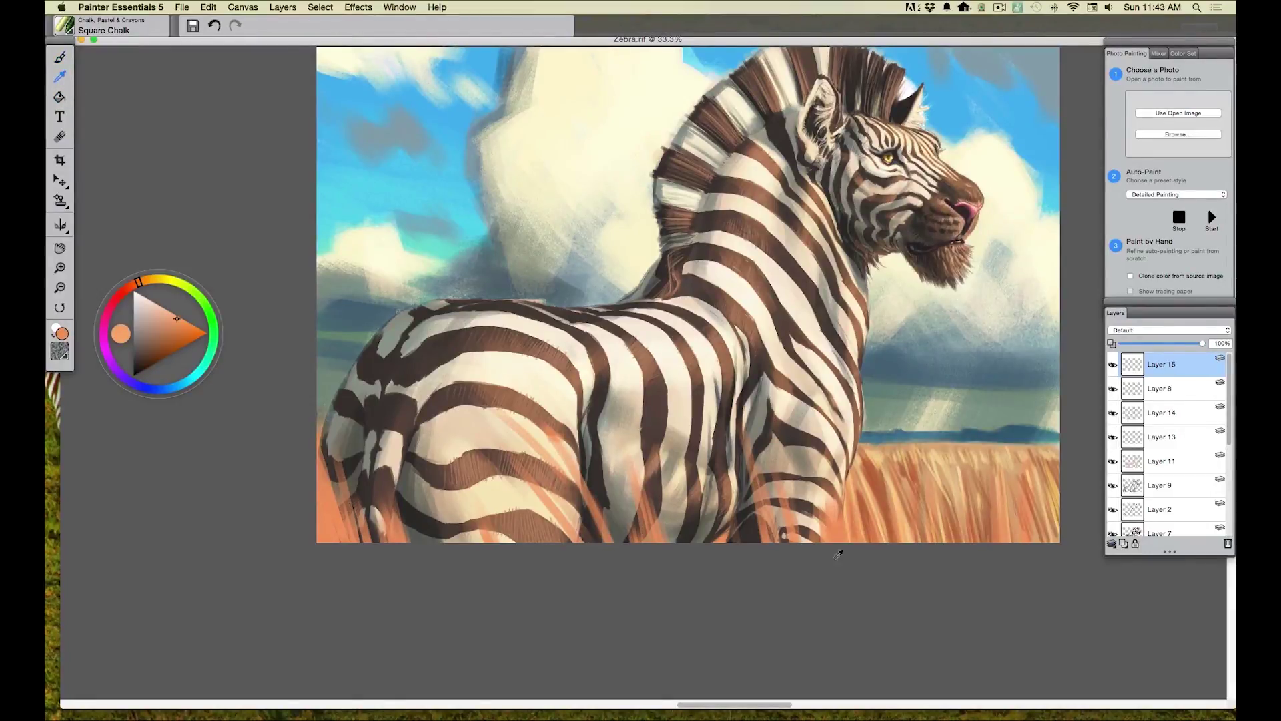
click(146, 279)
click(161, 311)
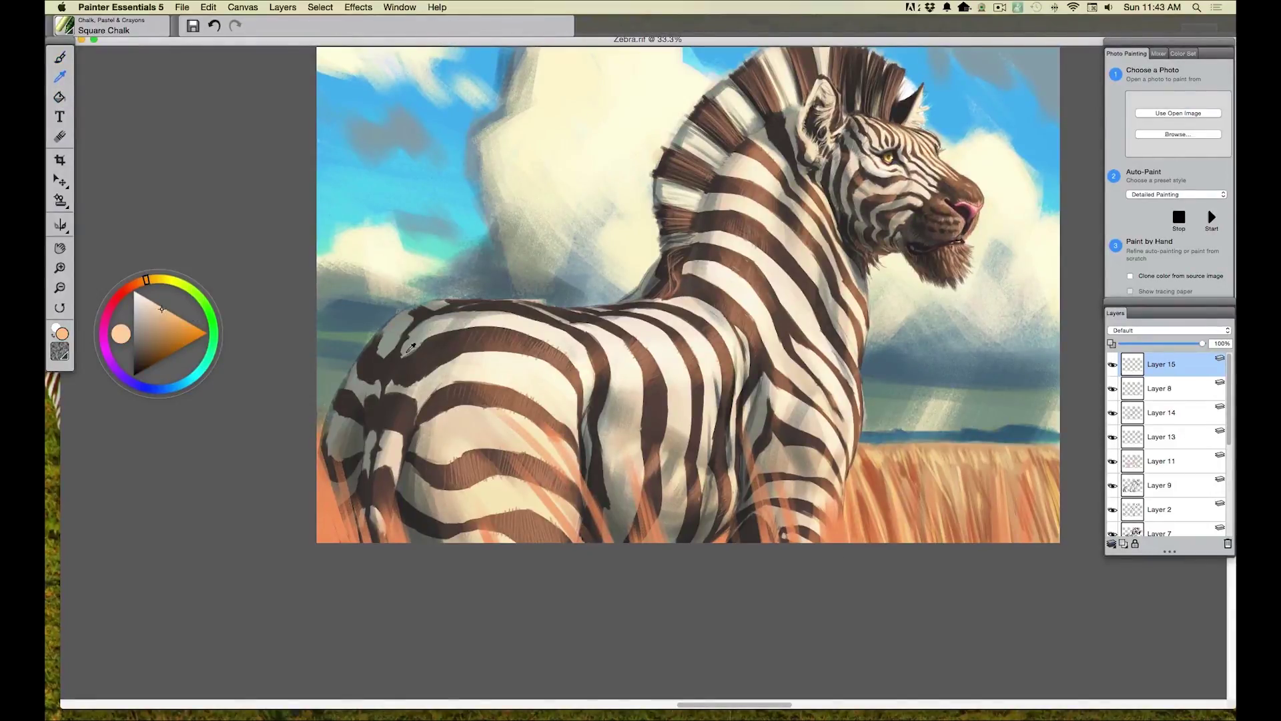
click(69, 61)
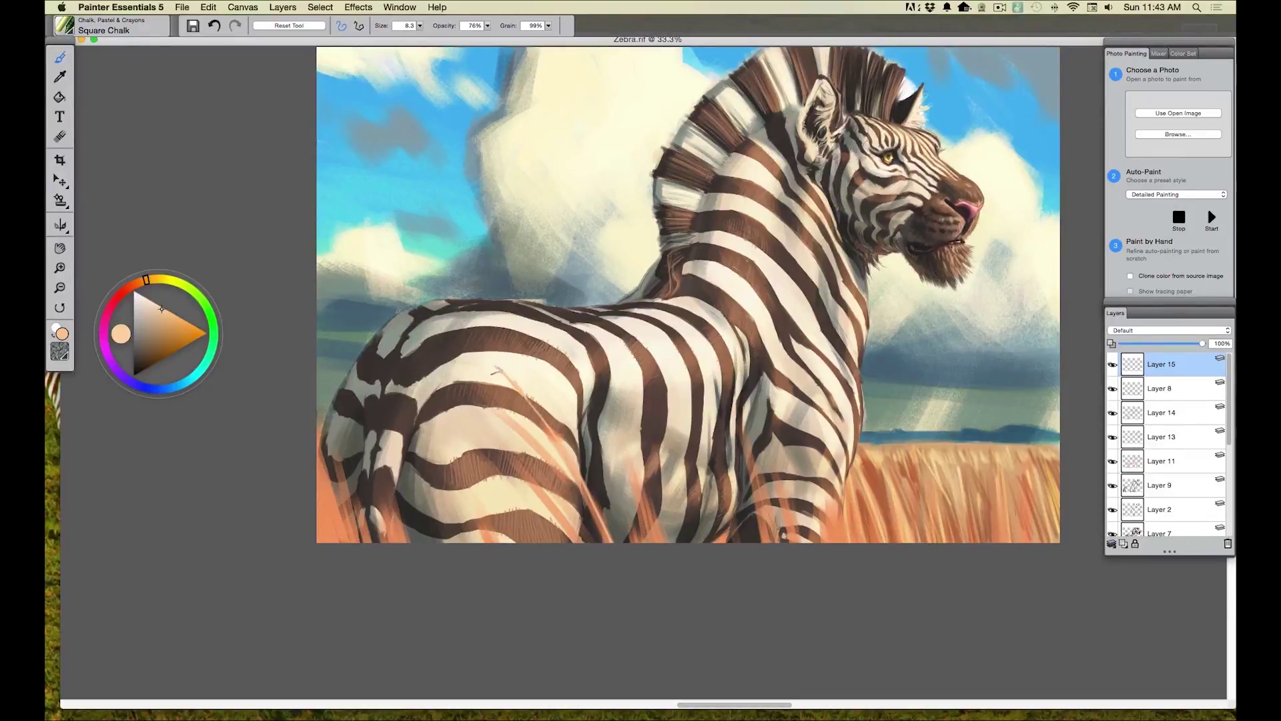
Paint pale grass blades across the zebra's lower flank, trimming the brush size slightly.
mouse_move(497, 370)
mouse_down()
mouse_move(530, 407)
mouse_move(512, 370)
mouse_up()
drag(578, 493, 610, 535)
drag(420, 26, 413, 36)
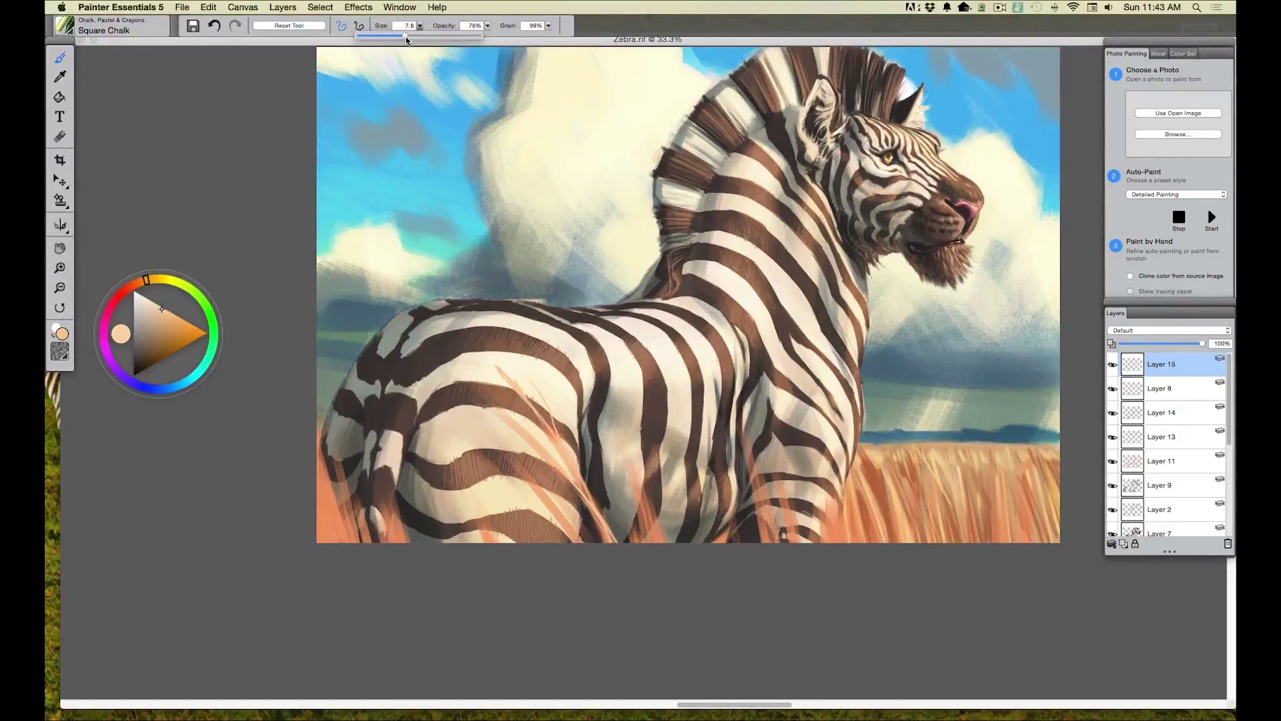
click(556, 466)
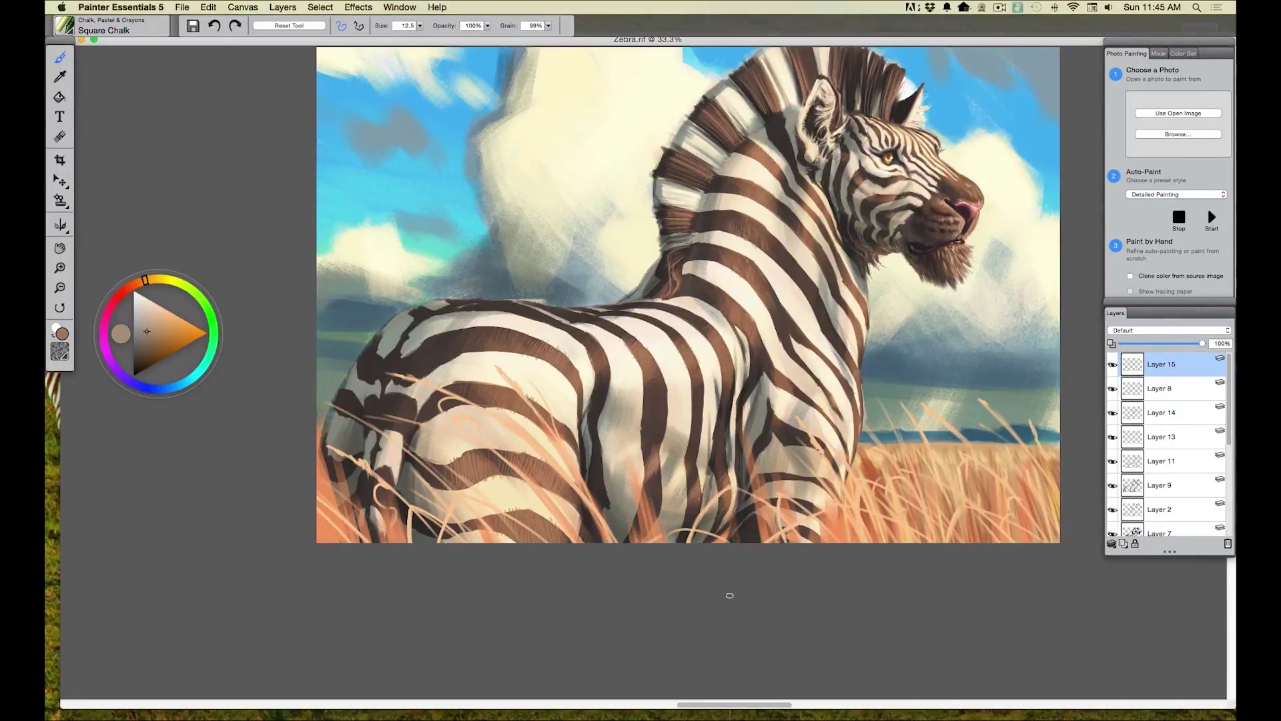
Set Layer 16 to Overlay and paint light peach highlights on the zebra's belly and legs.
click(1114, 331)
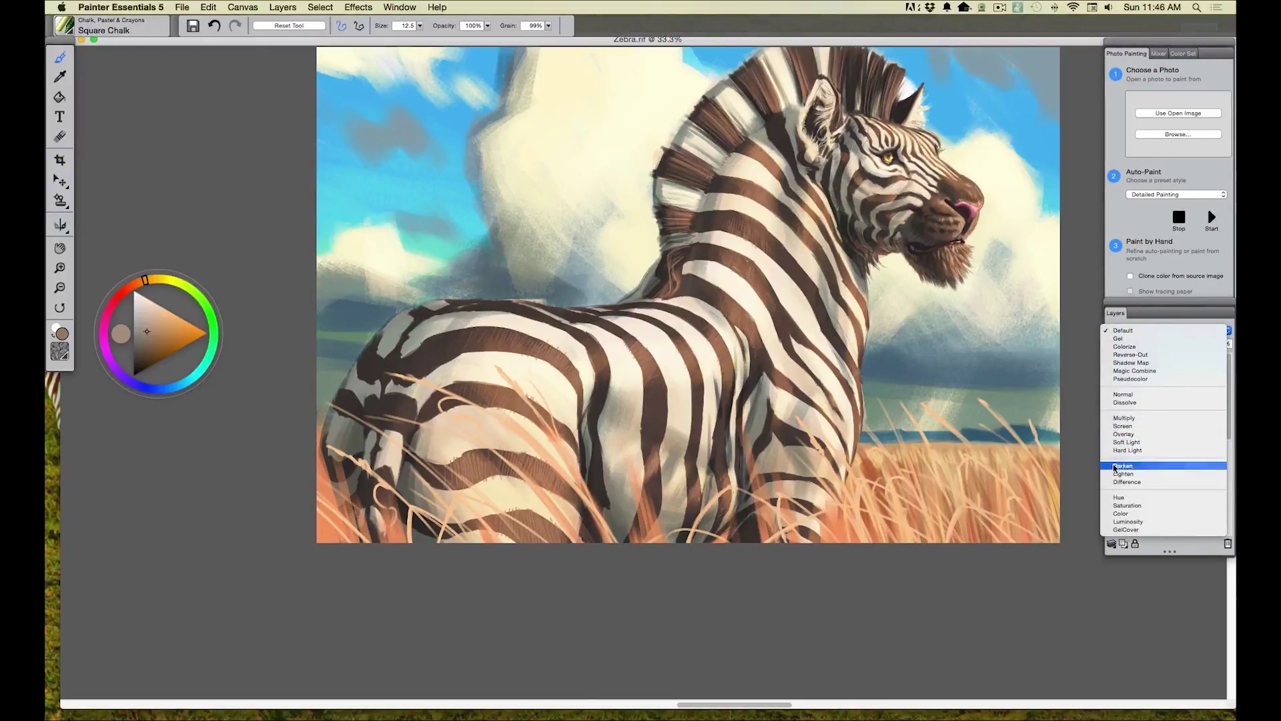
click(1113, 435)
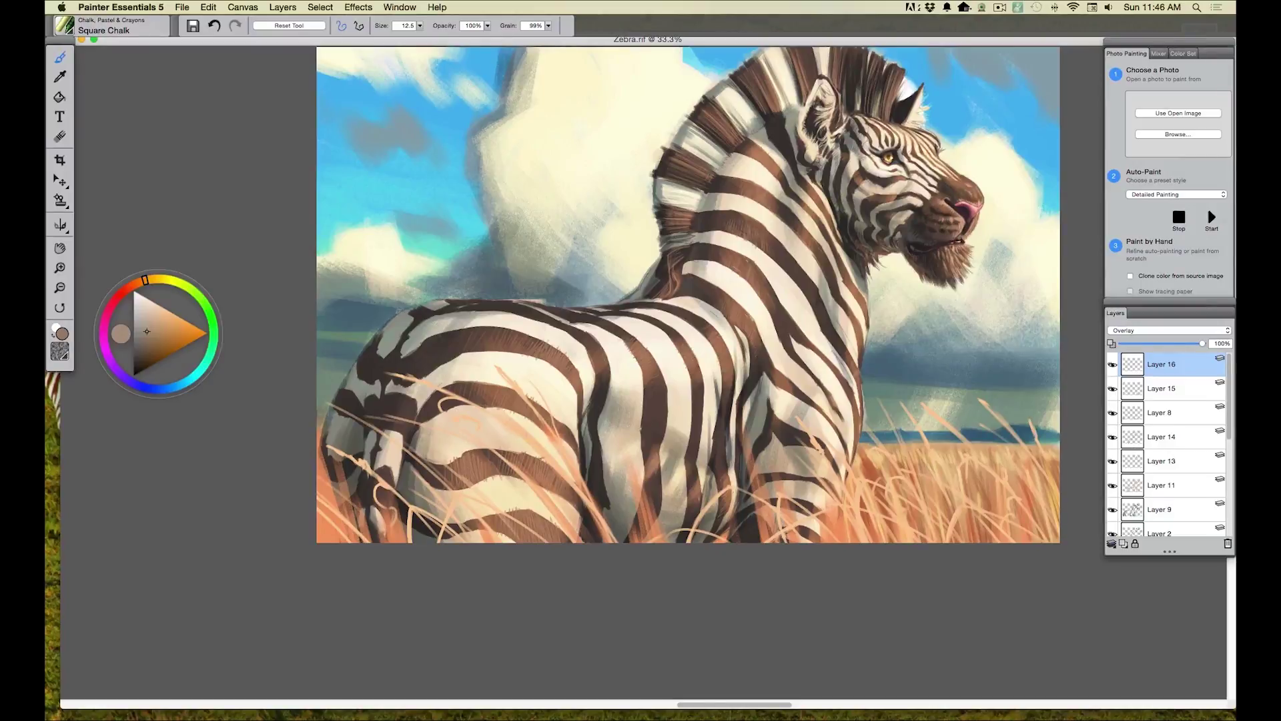
click(156, 308)
mouse_move(514, 490)
mouse_down()
mouse_move(537, 471)
mouse_move(484, 448)
mouse_up()
mouse_move(641, 479)
mouse_down()
mouse_move(624, 538)
mouse_move(644, 541)
mouse_up()
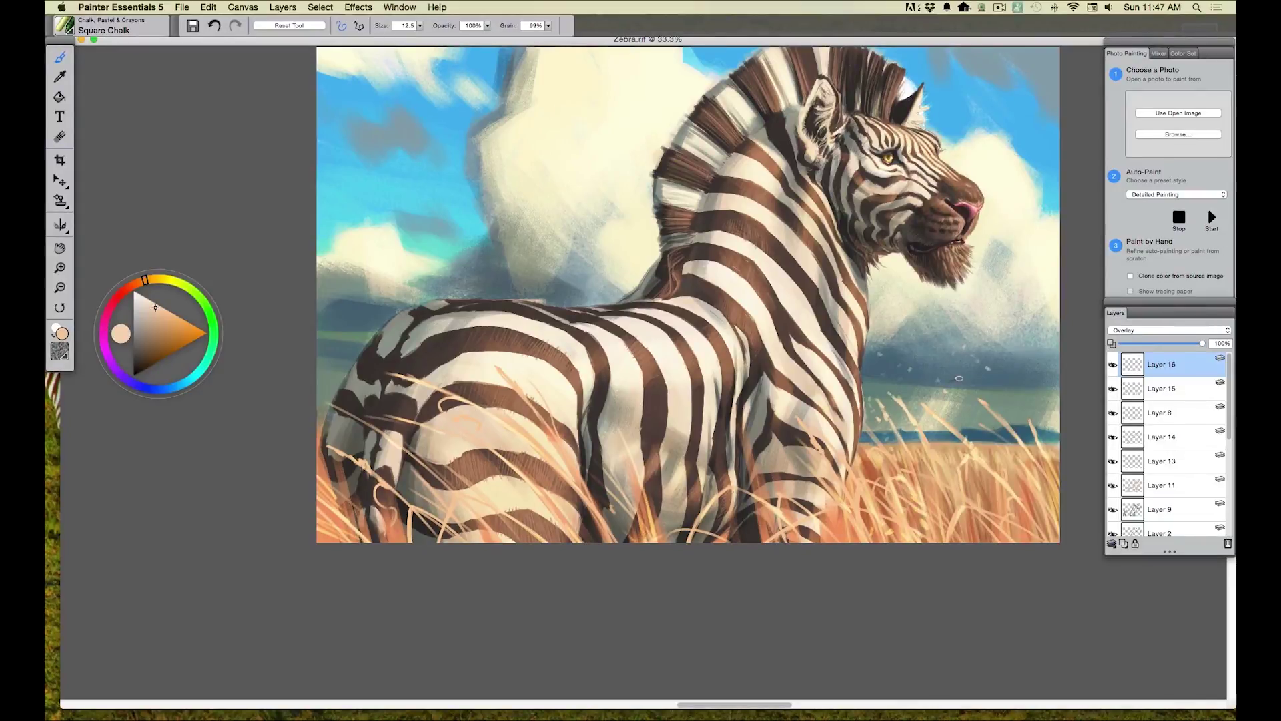
drag(420, 25, 398, 37)
Collapse Layers 3, 4, 5, 10 and 12 into a single Layer 12 with Layers > Collapse Layers.
key(super+minus)
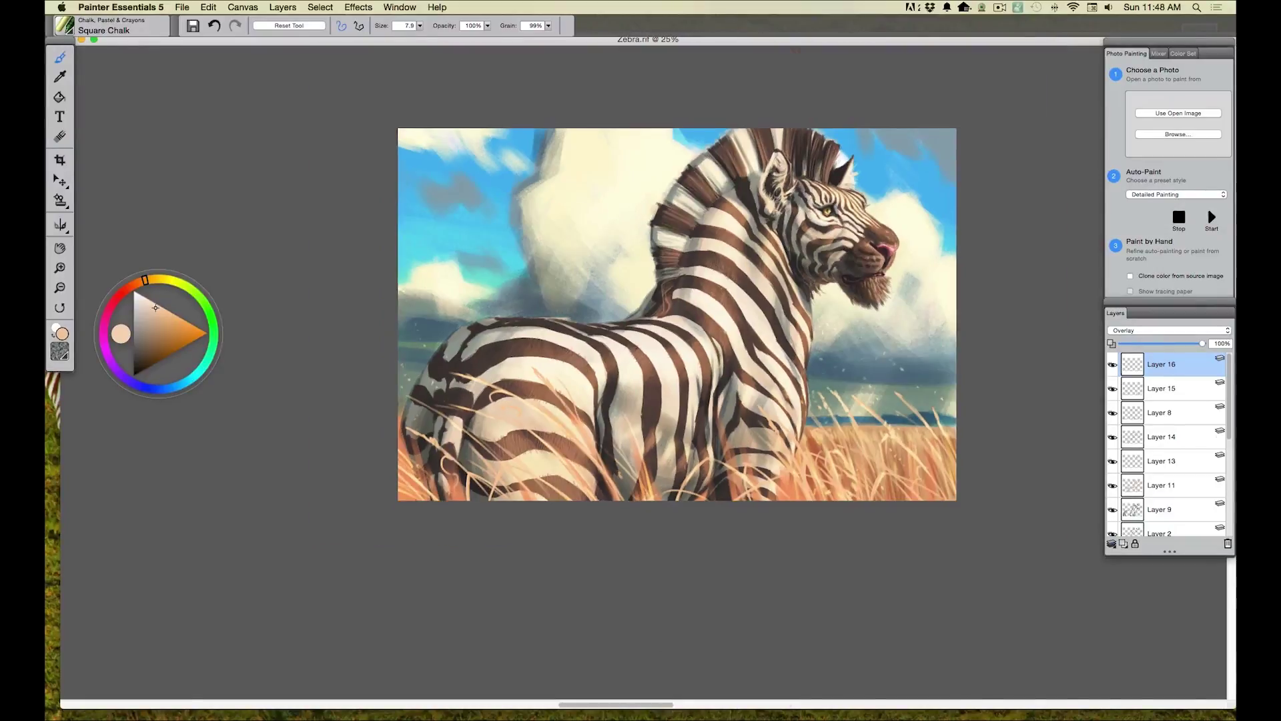
drag(1229, 437, 1227, 556)
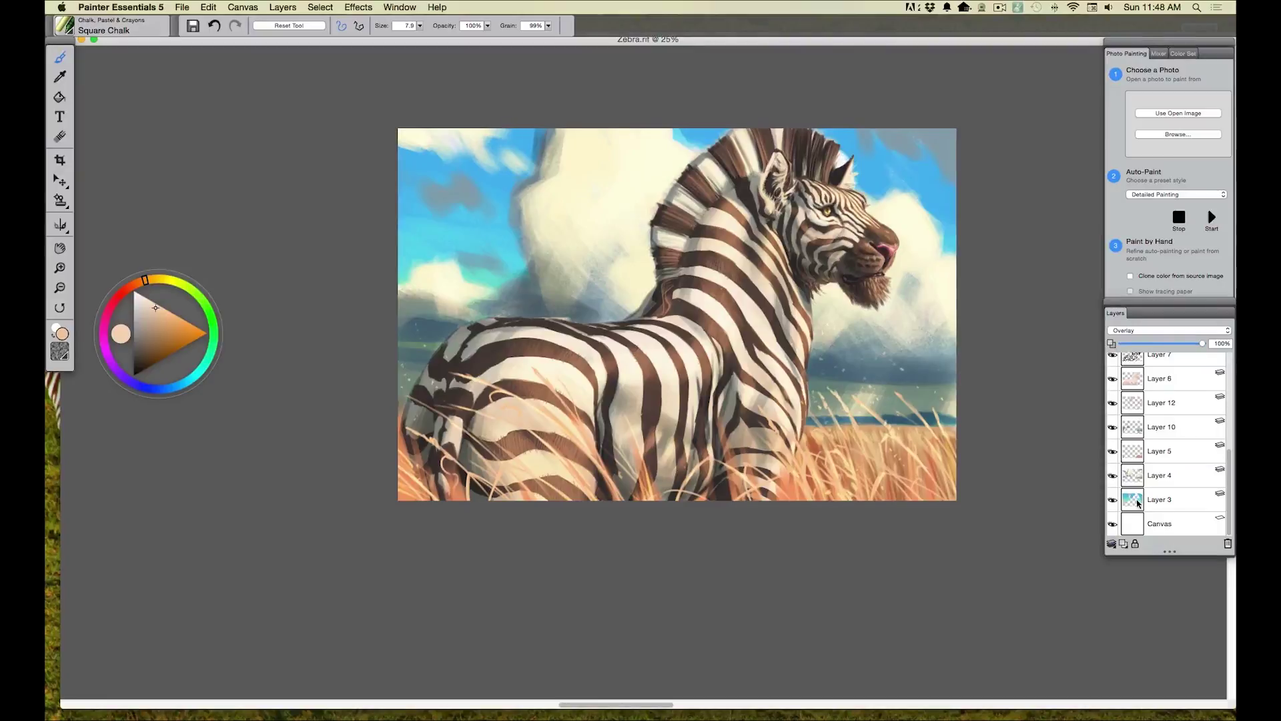
click(1159, 501)
shift+click(1155, 413)
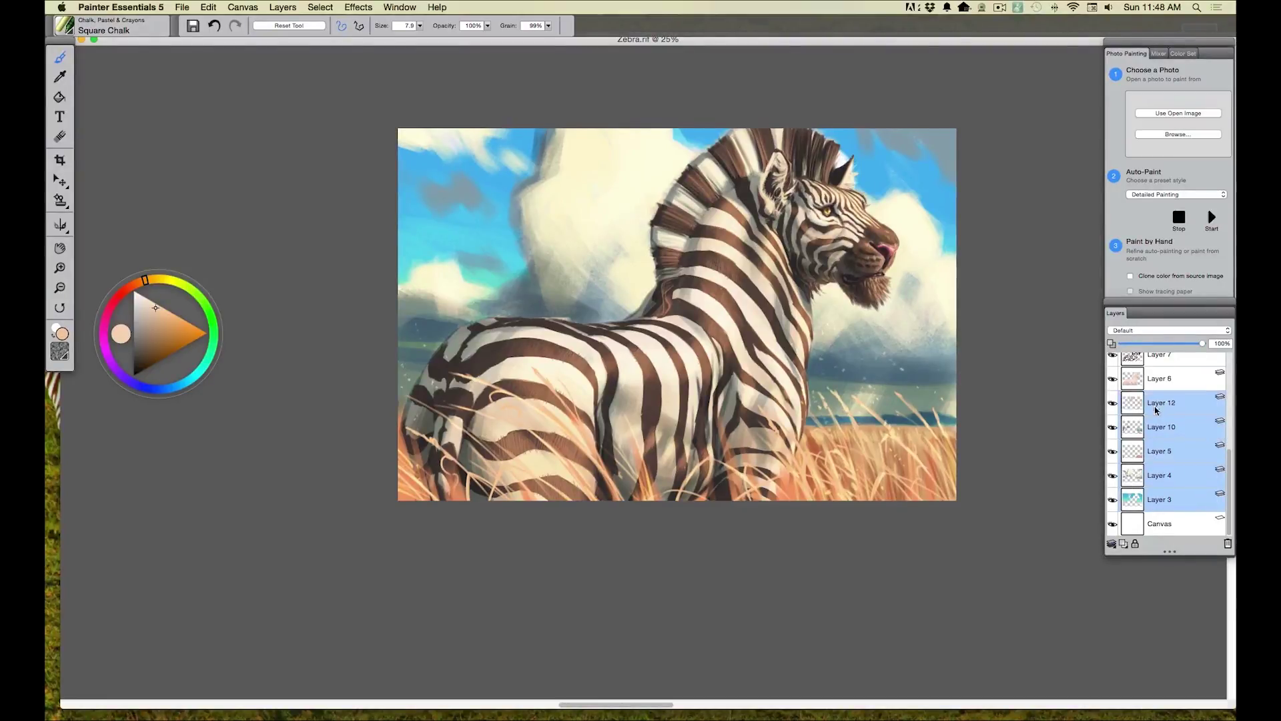
click(283, 9)
click(300, 141)
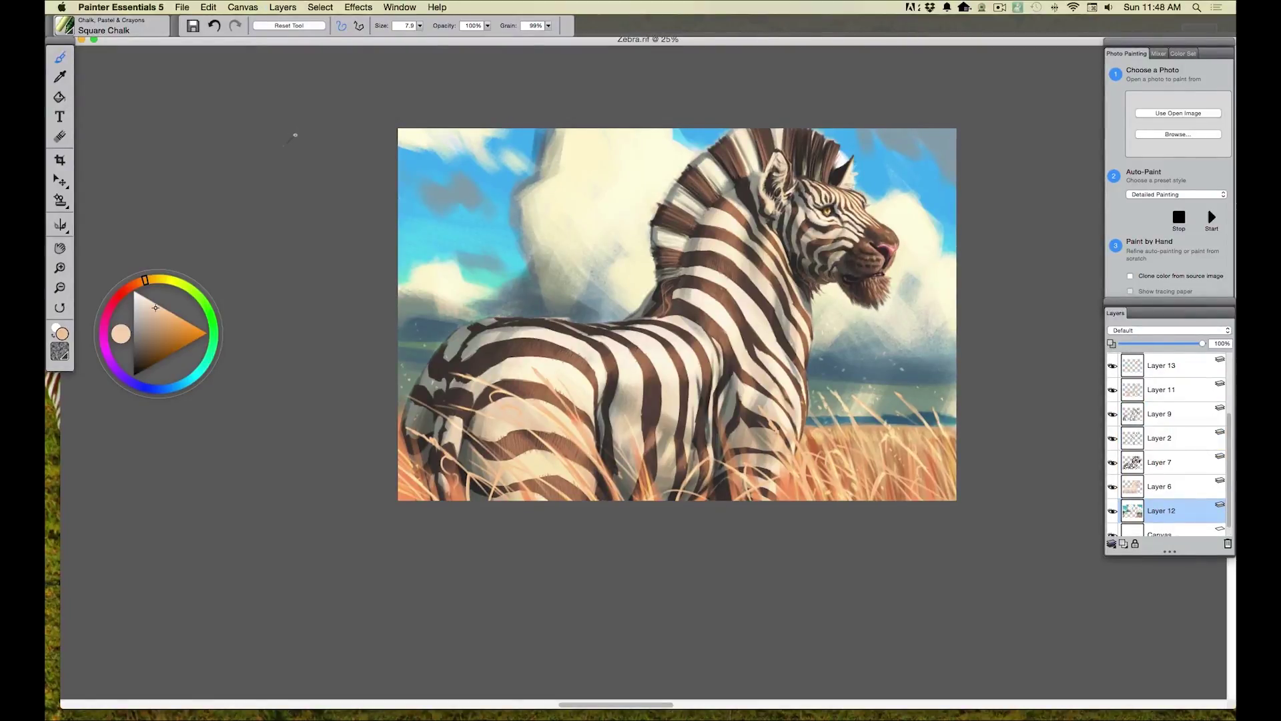
With Grainy Pastel Jitter Smooth, paint sampled cloud cream over the grey shadows at lower opacity.
click(72, 35)
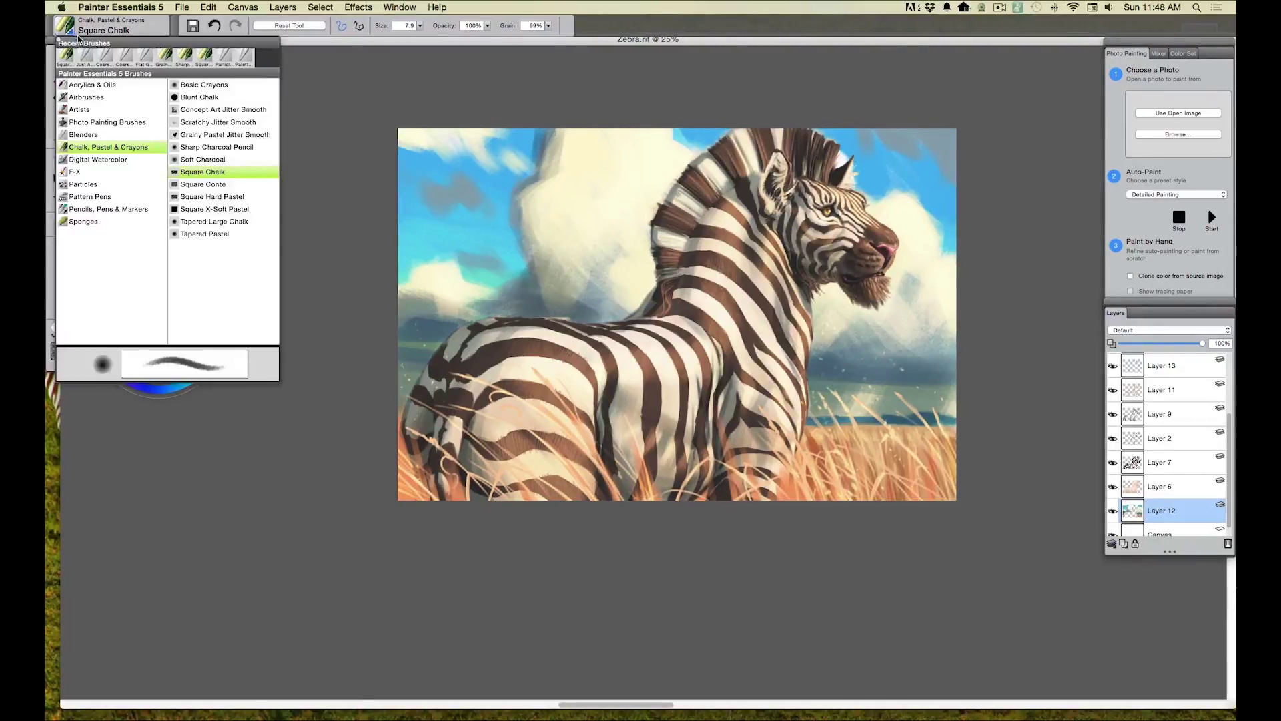
click(192, 138)
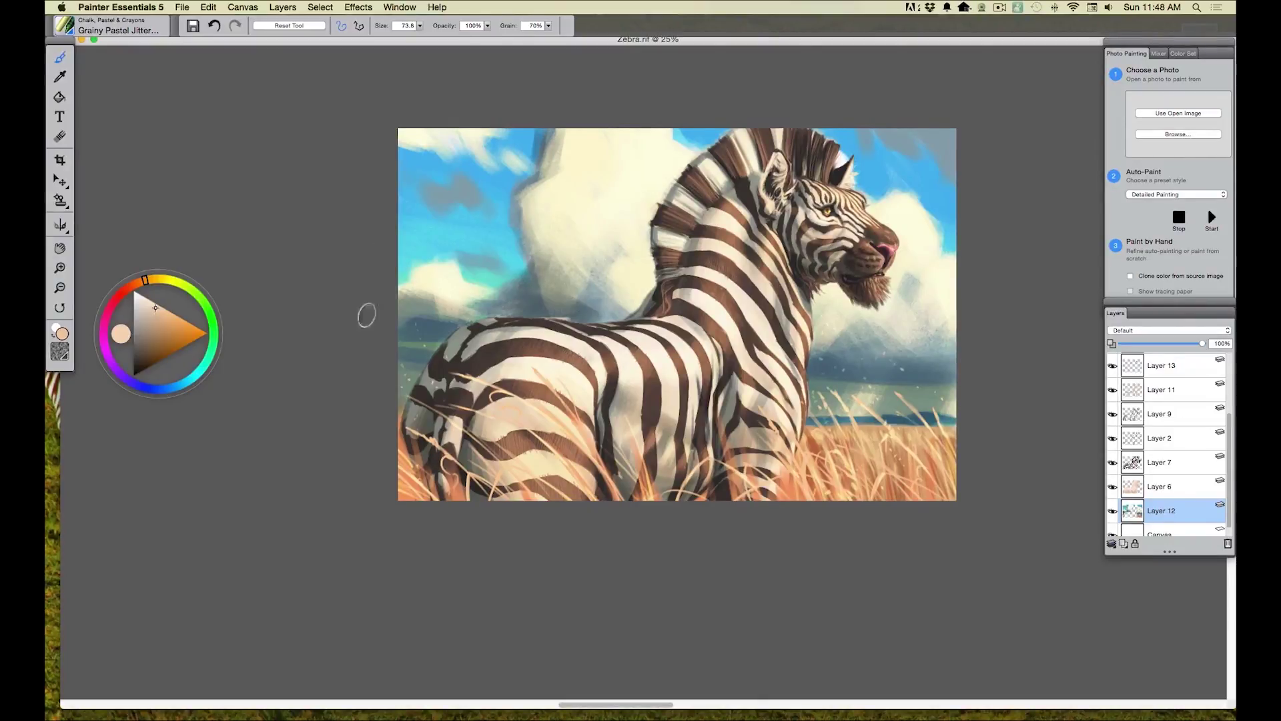
click(60, 79)
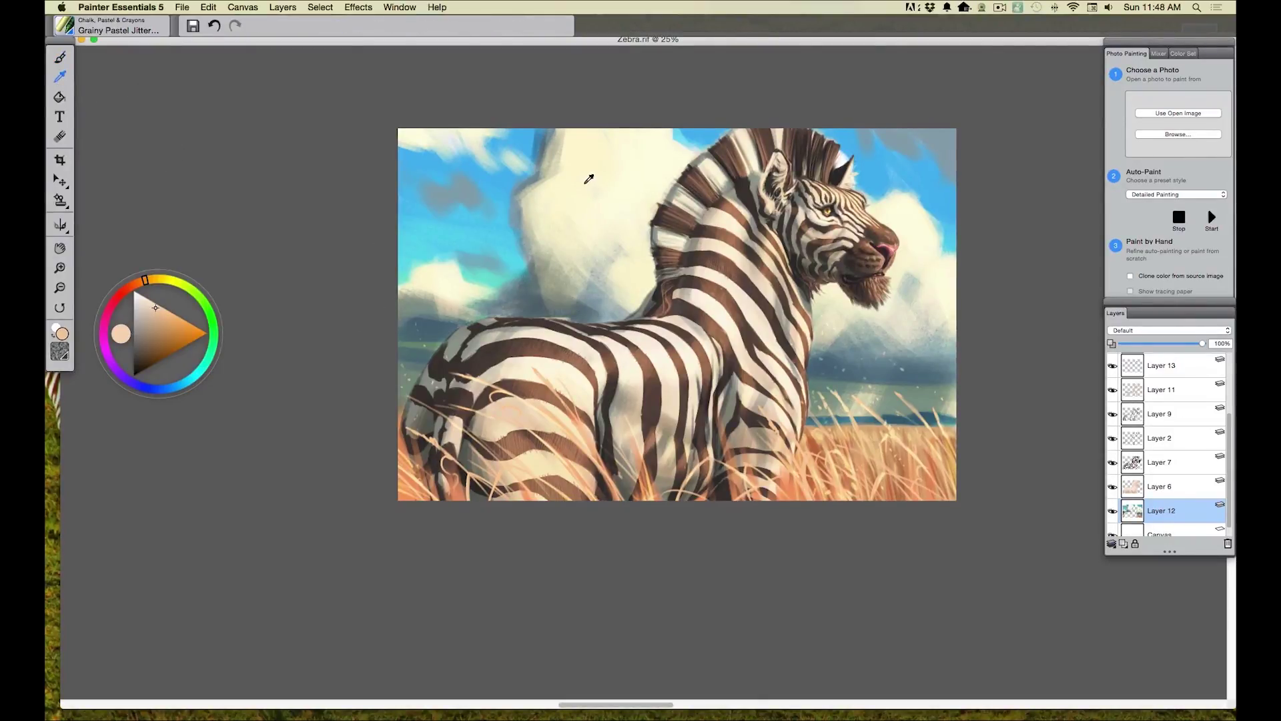
click(557, 156)
click(60, 57)
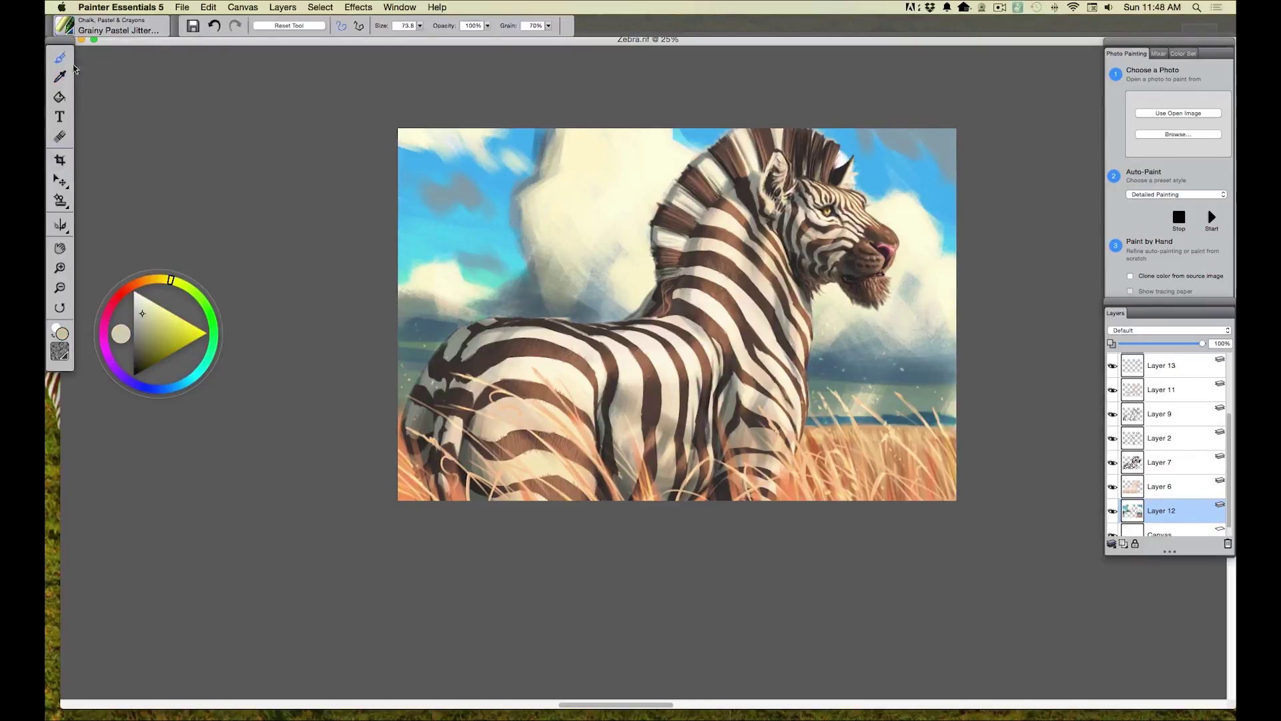
drag(561, 128, 555, 175)
drag(488, 28, 510, 94)
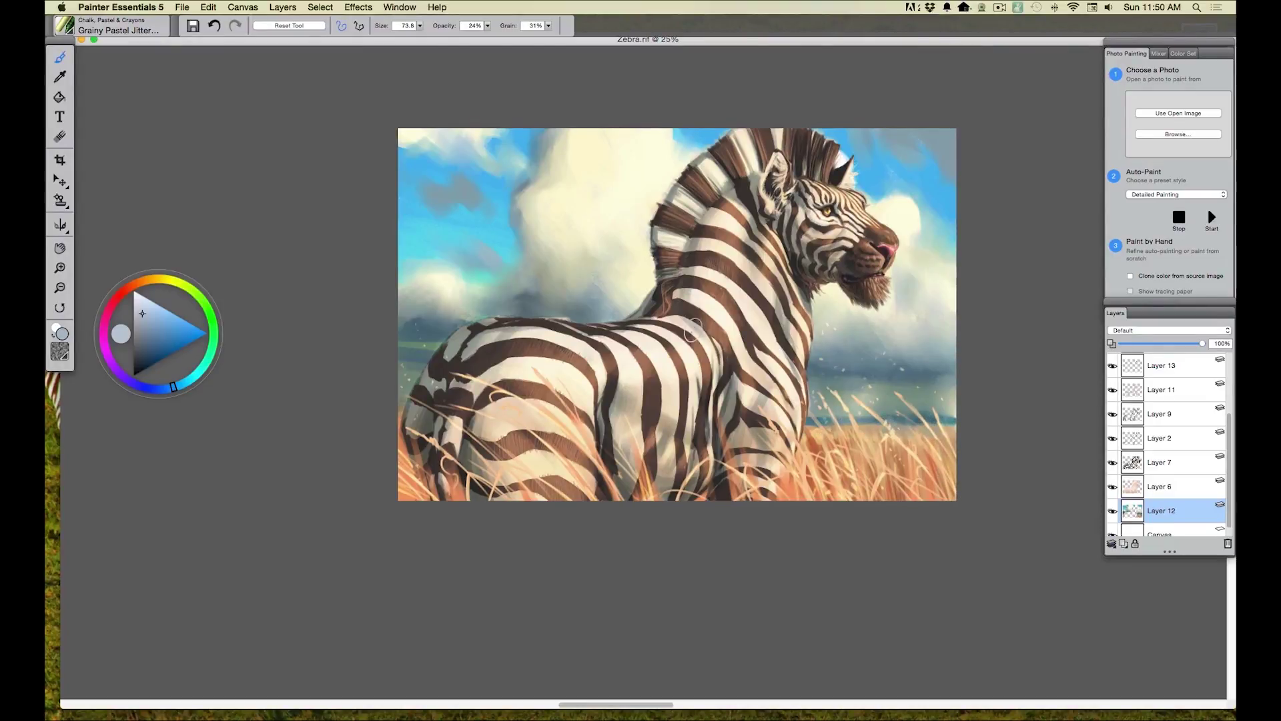
Reduce the Grainy Pastel Jitter brush to size 27.9 for faint sky strokes.
drag(420, 25, 418, 35)
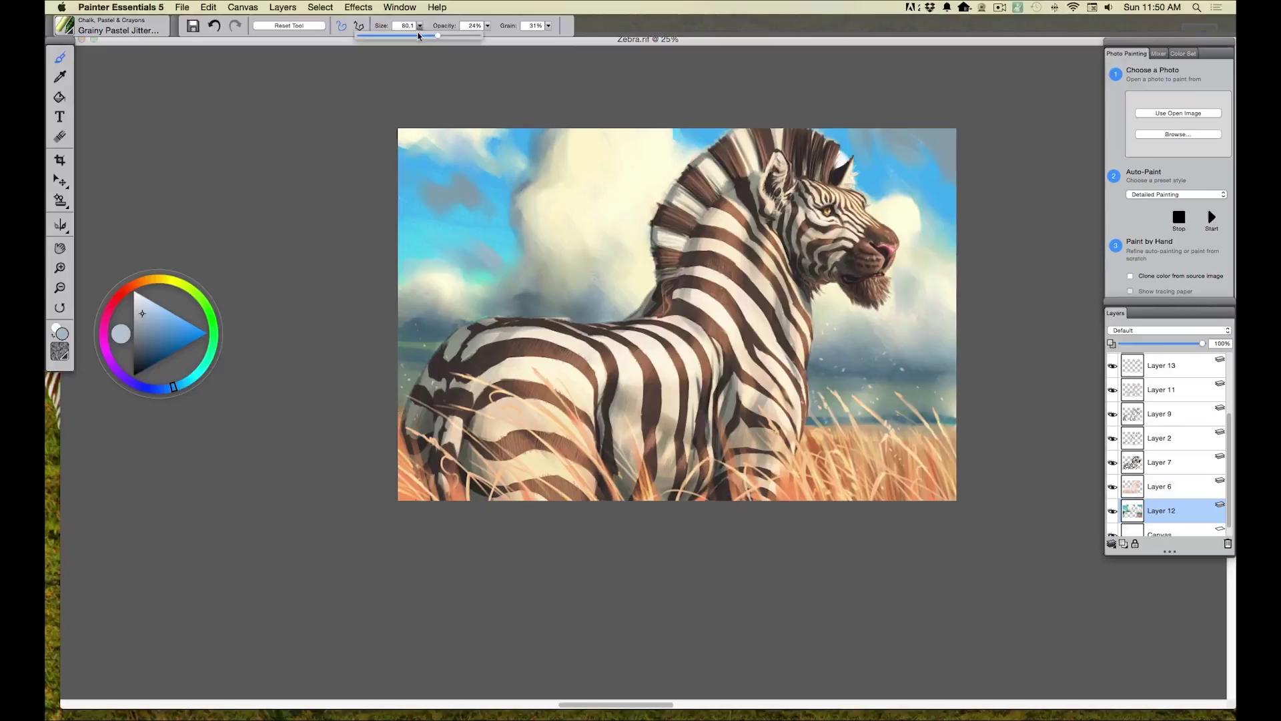
click(422, 65)
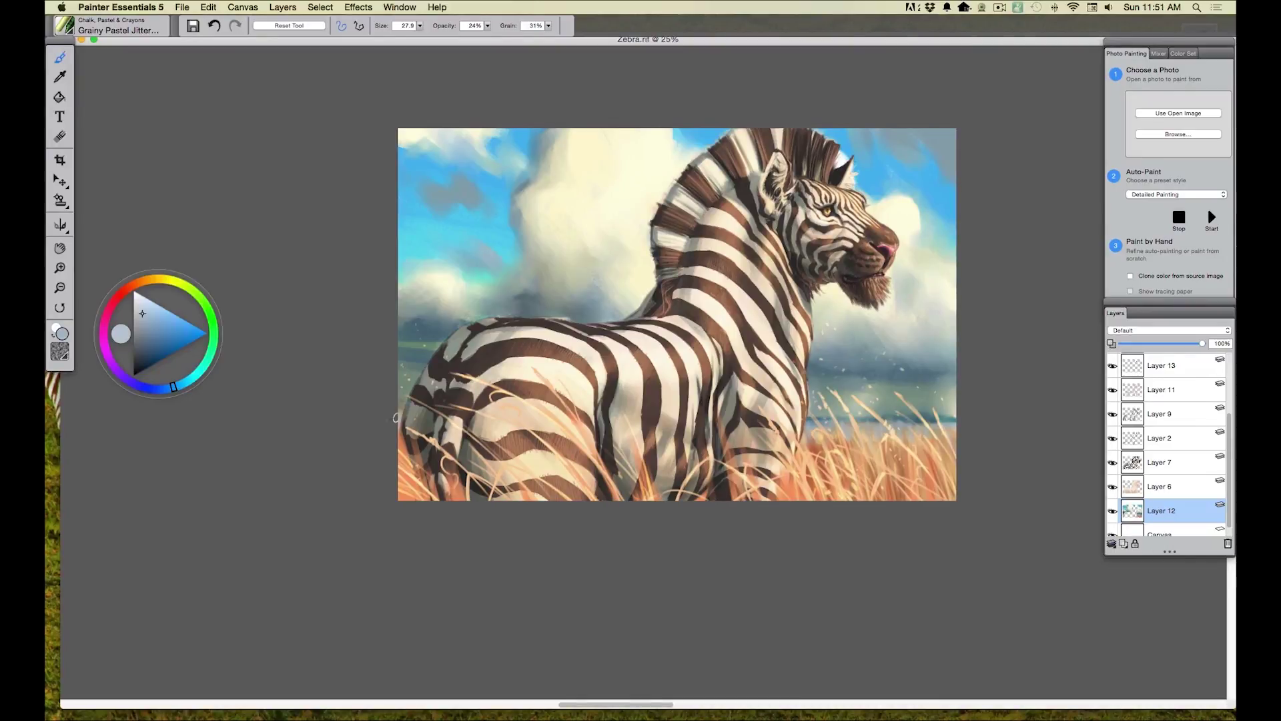
Save the painting, then select every layer and collapse them into Layer 16.
key(super+s)
click(1160, 489)
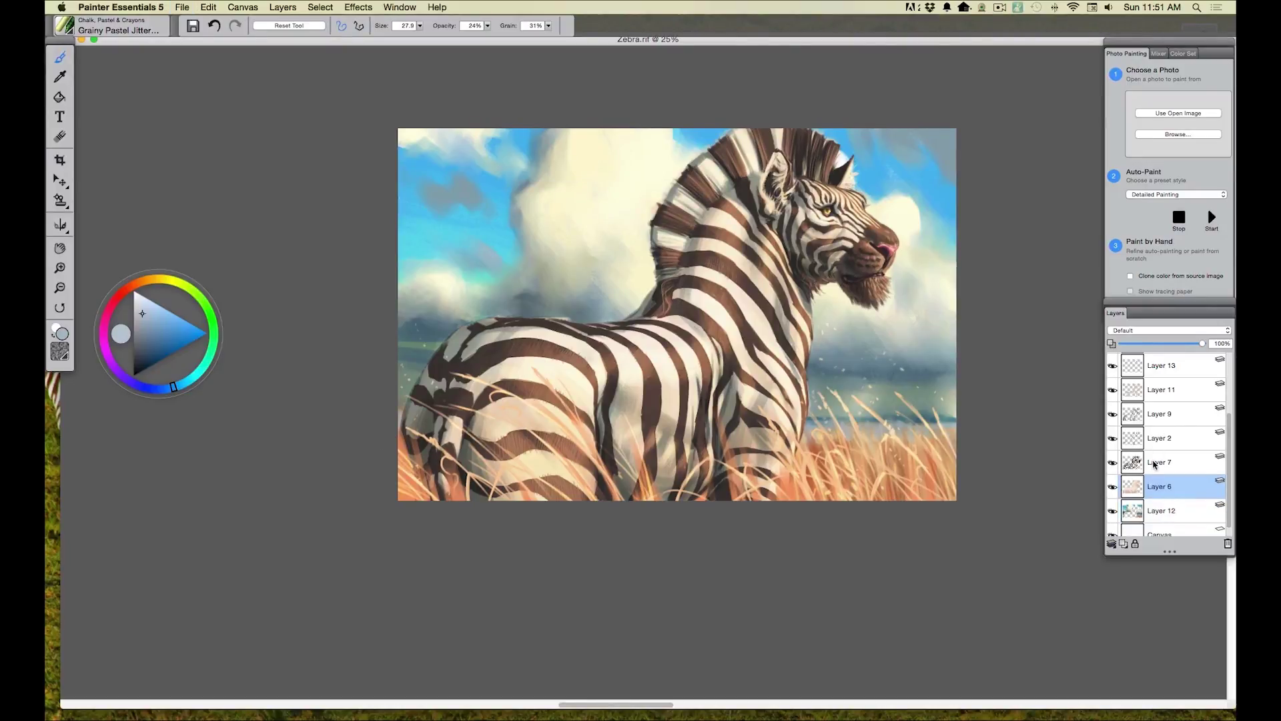
drag(1229, 478, 1230, 367)
shift+click(1136, 375)
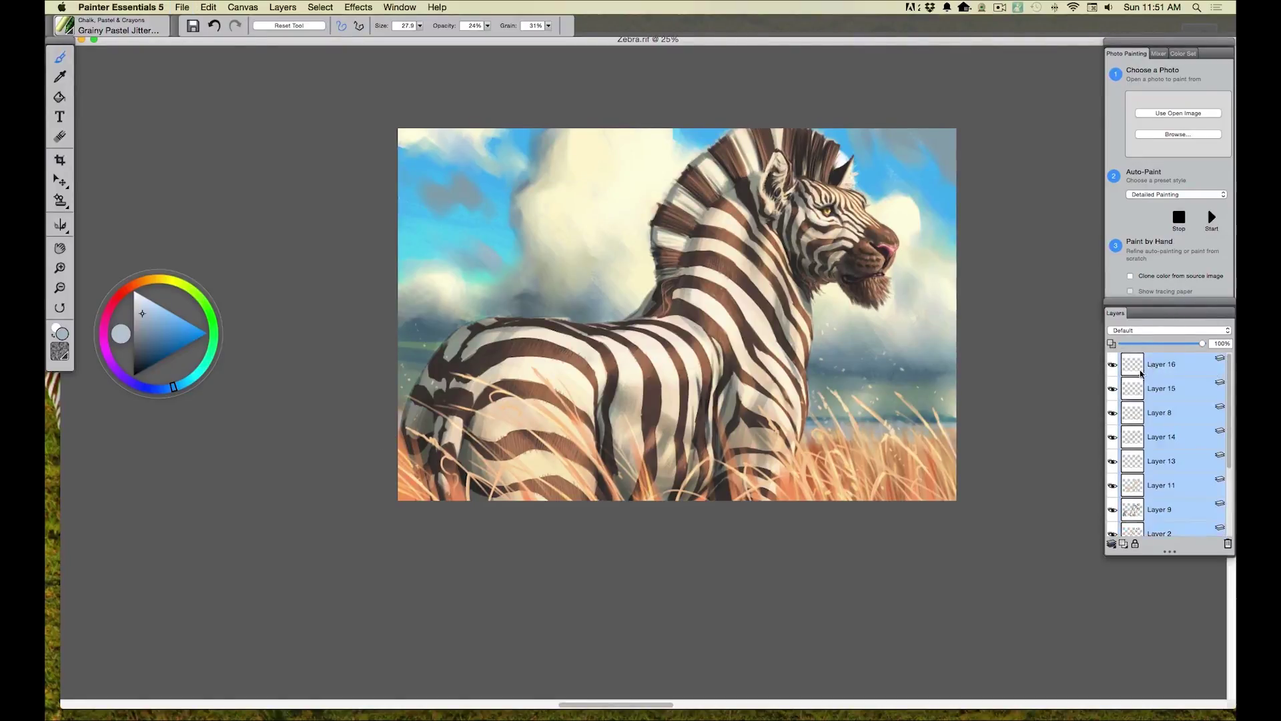
click(282, 7)
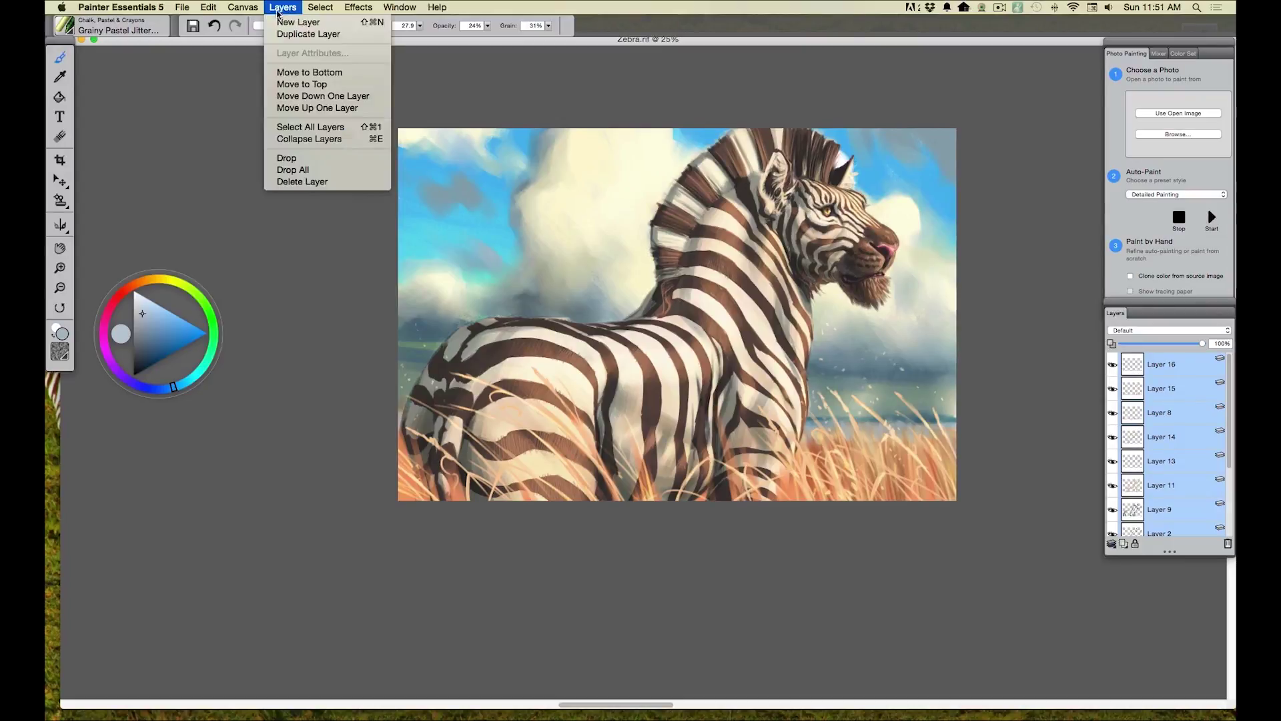
click(292, 140)
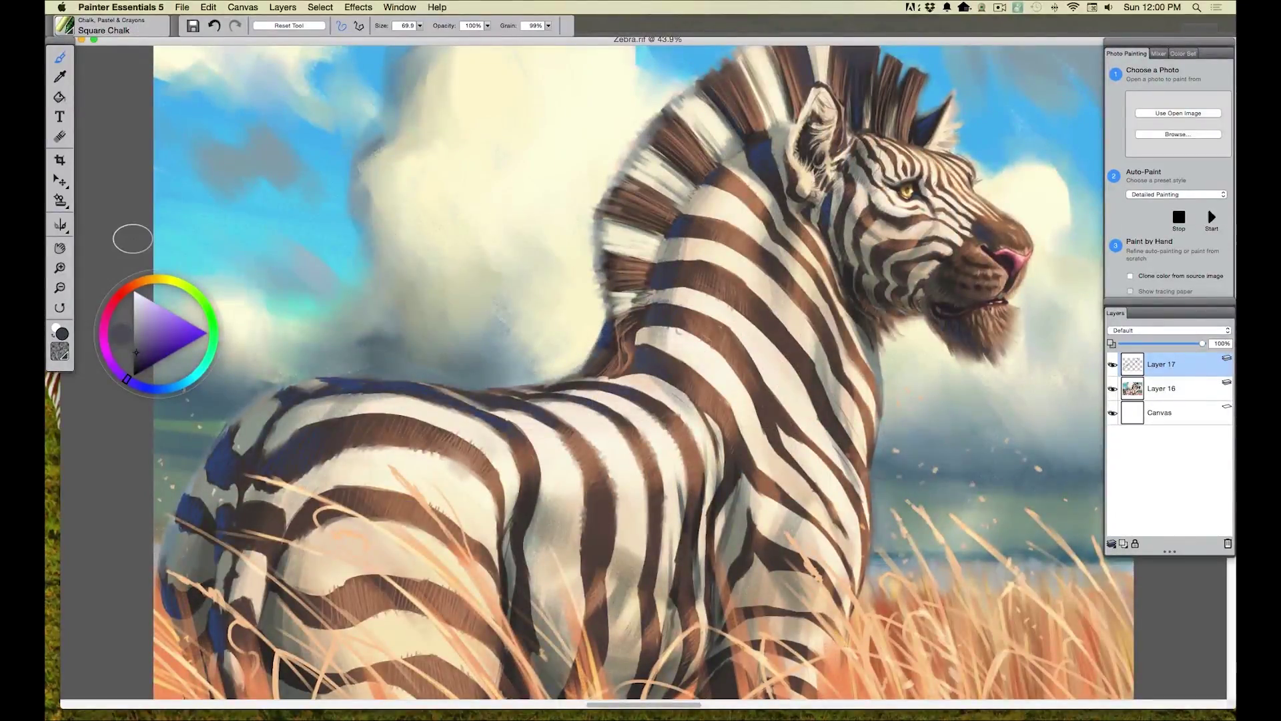
Zoom out and add a new Layer 18 set to the Multiply composite method.
key(super+minus)
key(super+minus)
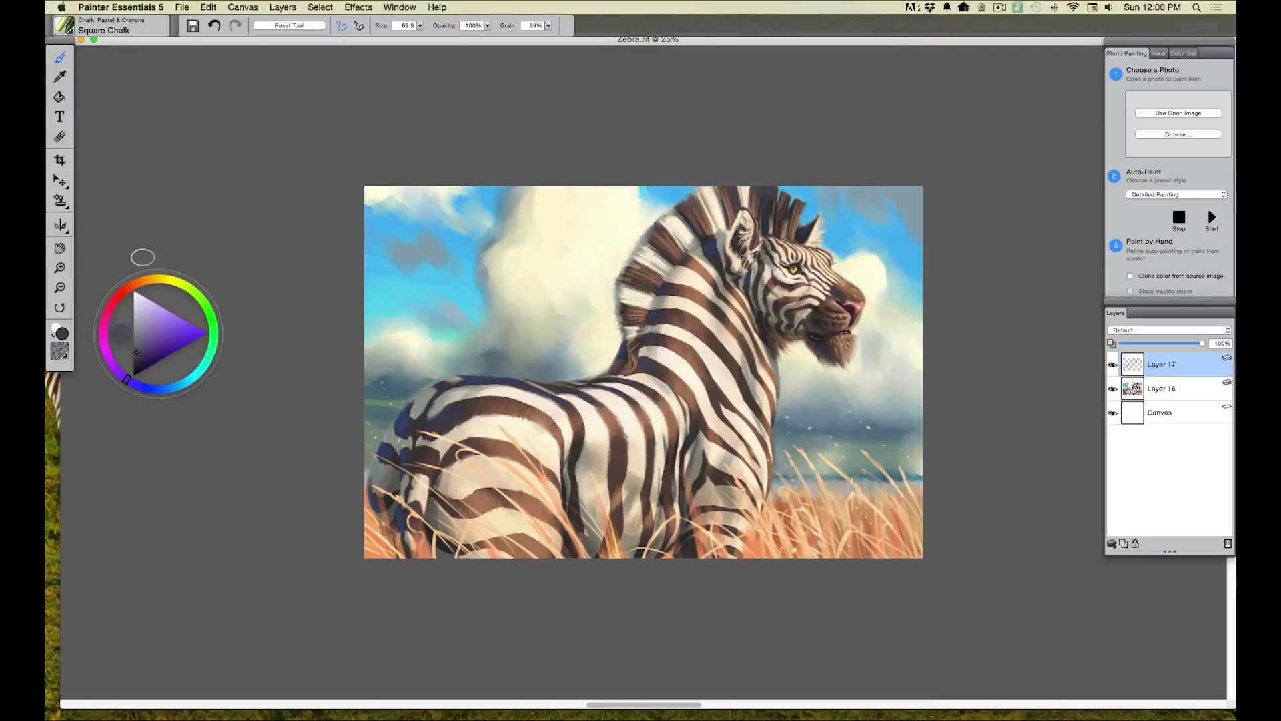
click(1124, 543)
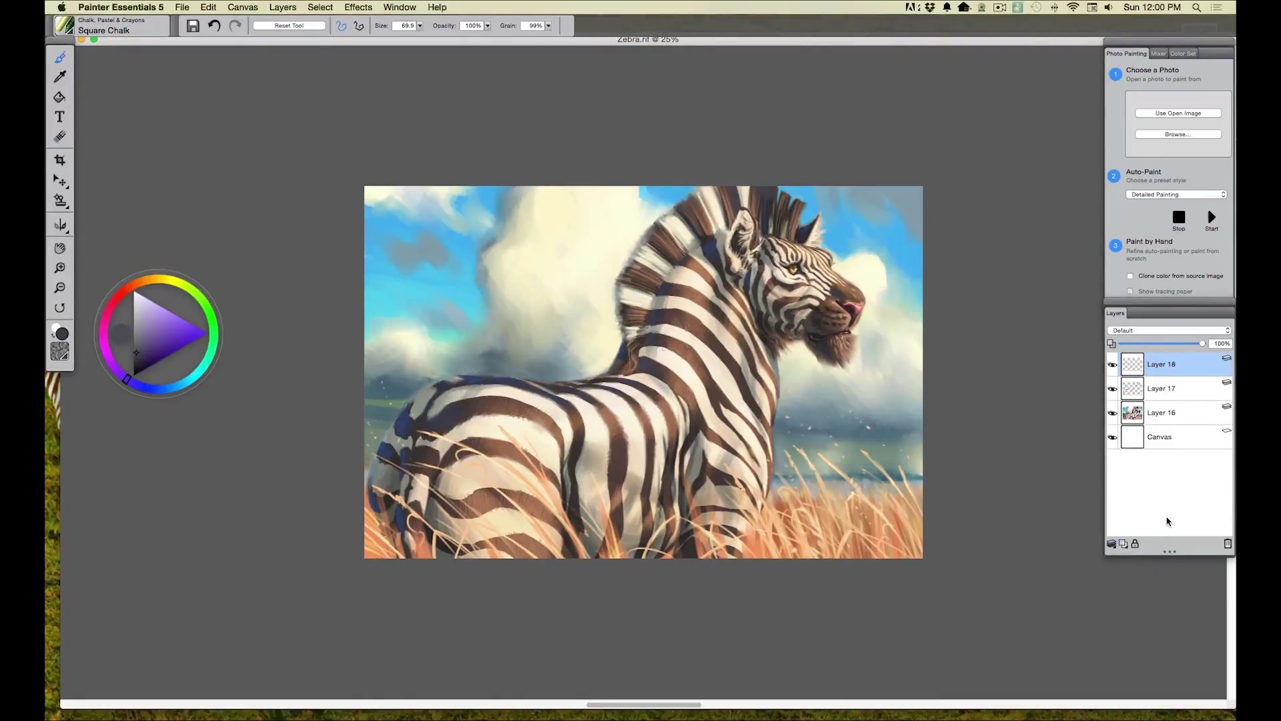
click(1118, 331)
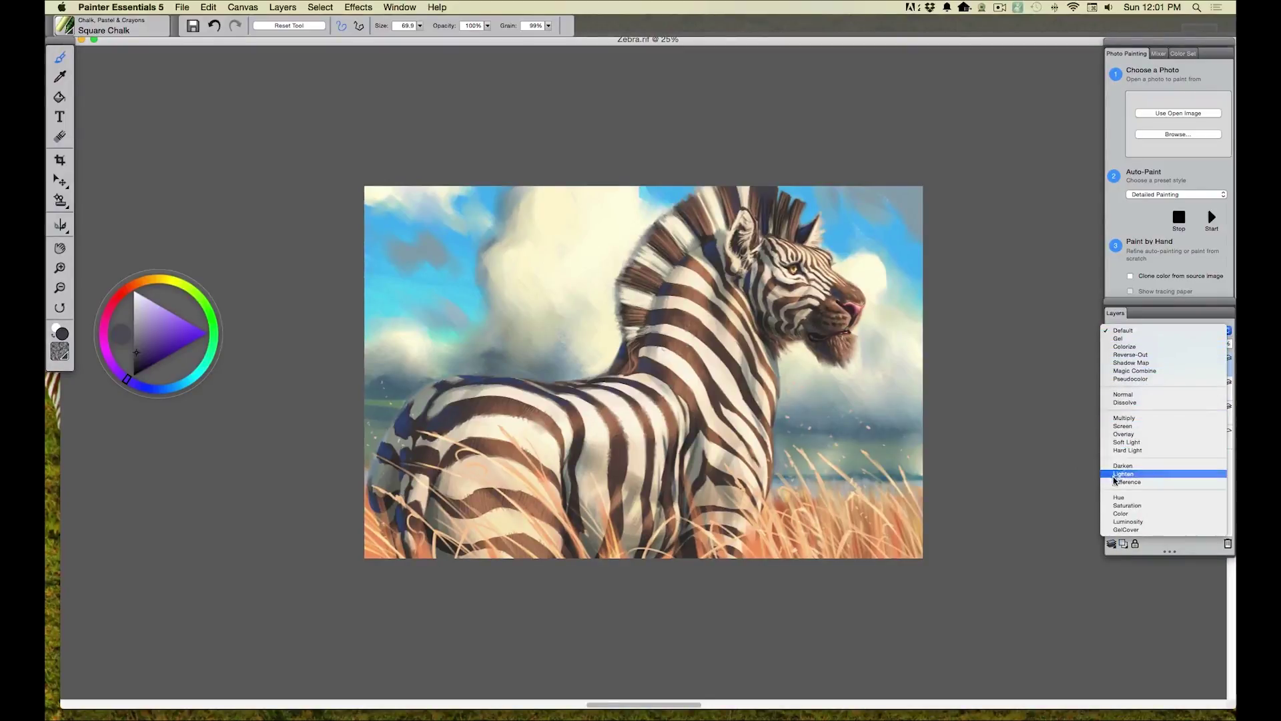
click(1119, 419)
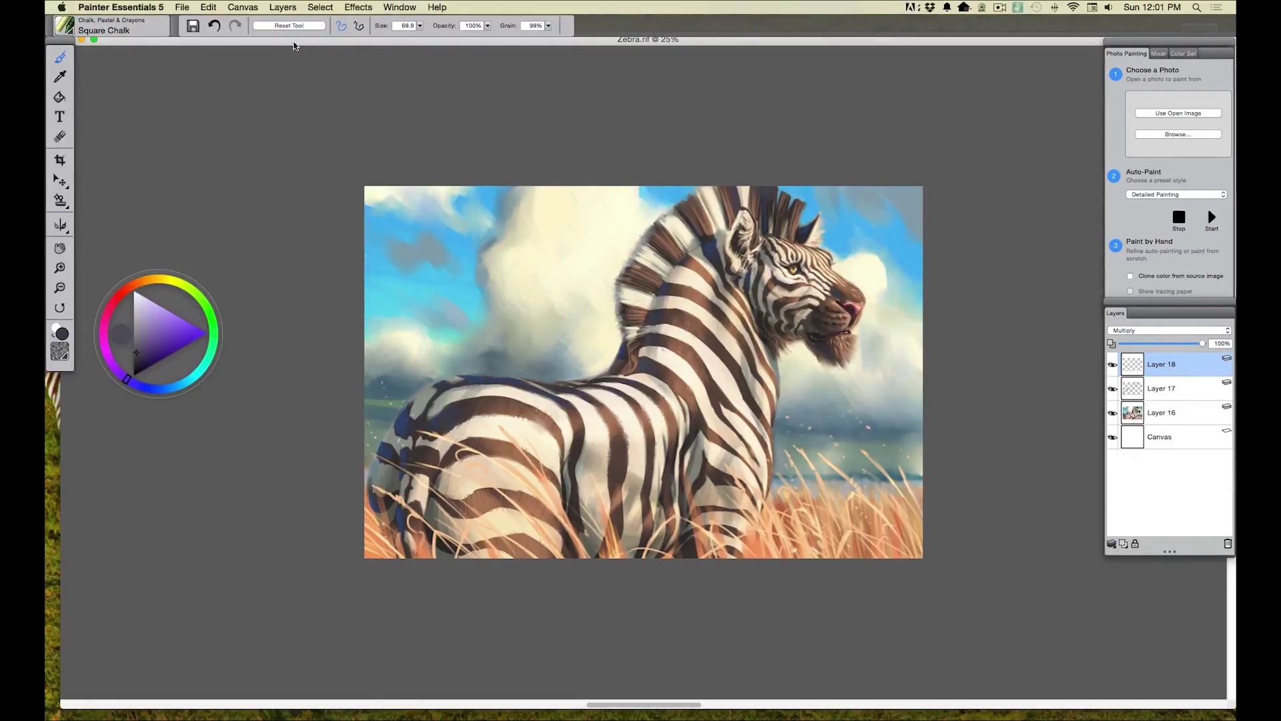
Paint a light blue-grey shadow over the zebra's hindquarters with brush size 155.
click(420, 25)
drag(425, 35, 450, 35)
click(180, 384)
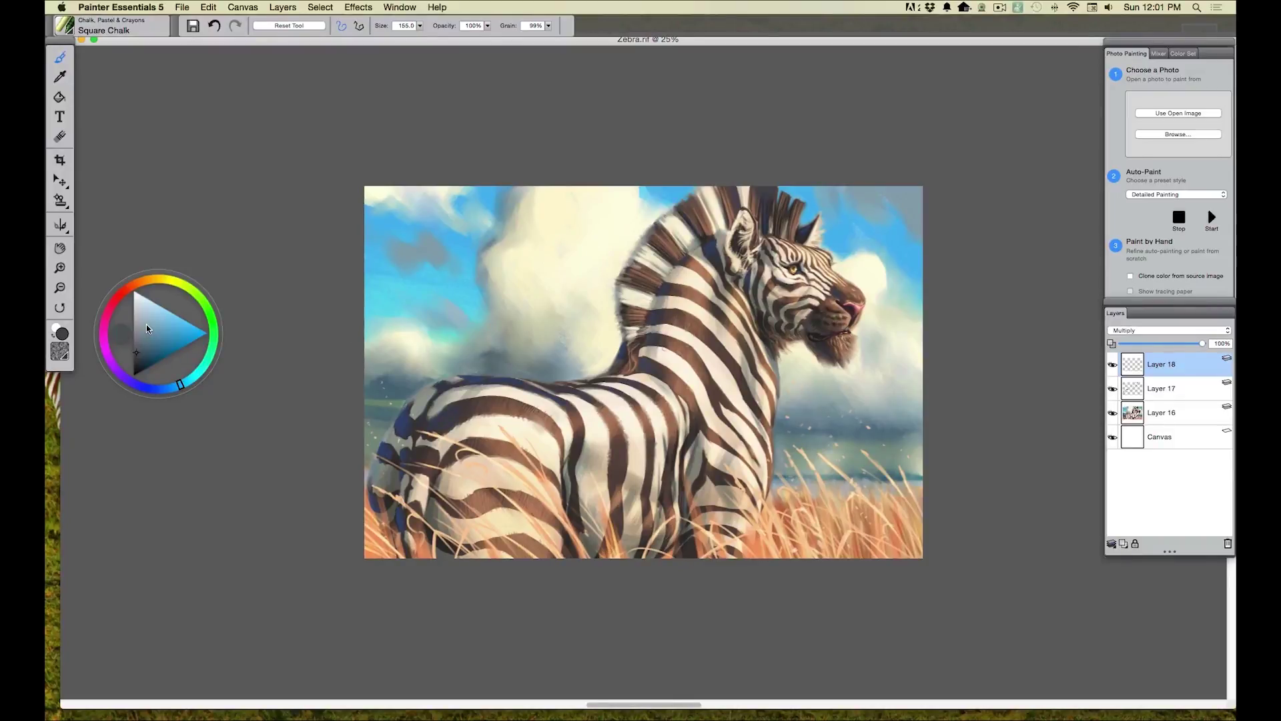
click(143, 325)
mouse_move(529, 551)
mouse_down()
mouse_move(445, 473)
mouse_move(546, 559)
mouse_move(454, 467)
mouse_move(501, 567)
mouse_move(407, 487)
mouse_move(404, 534)
mouse_move(394, 448)
mouse_move(367, 538)
mouse_move(674, 447)
mouse_move(728, 497)
mouse_move(641, 408)
mouse_up()
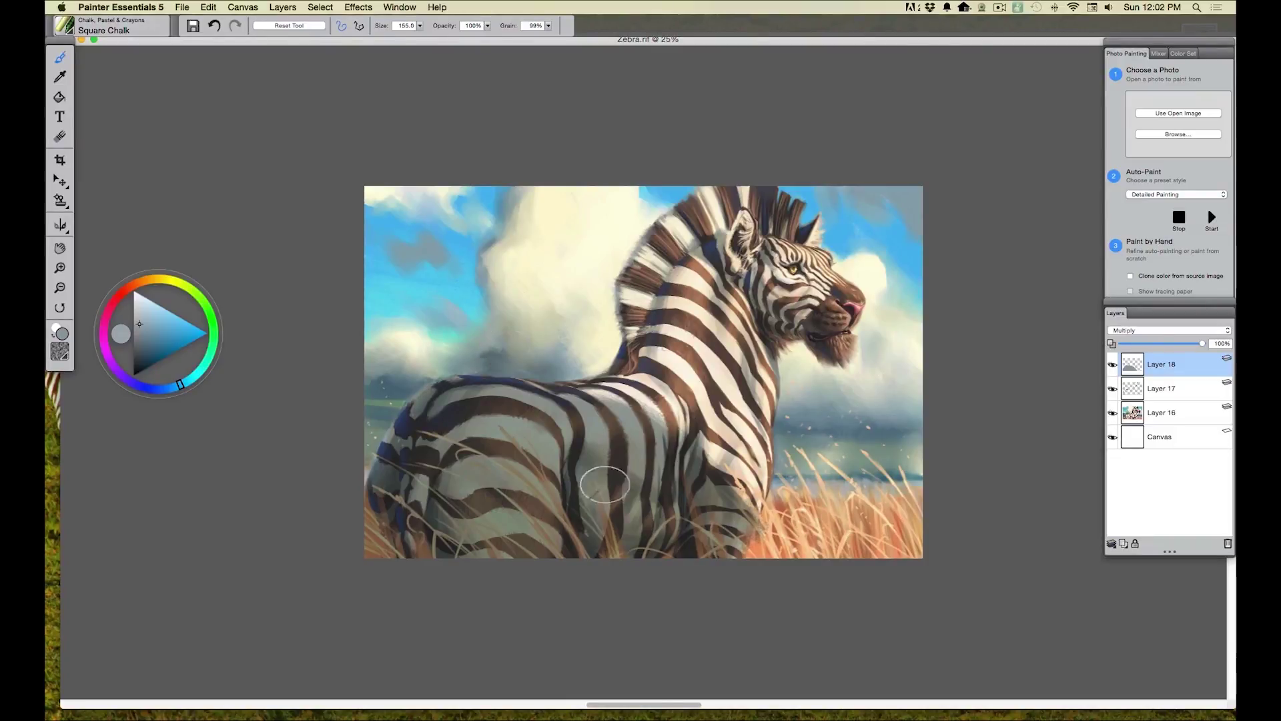
Add Layer 19 and load Square Chalk at size 2.0 with the grass's peach colour.
click(1123, 545)
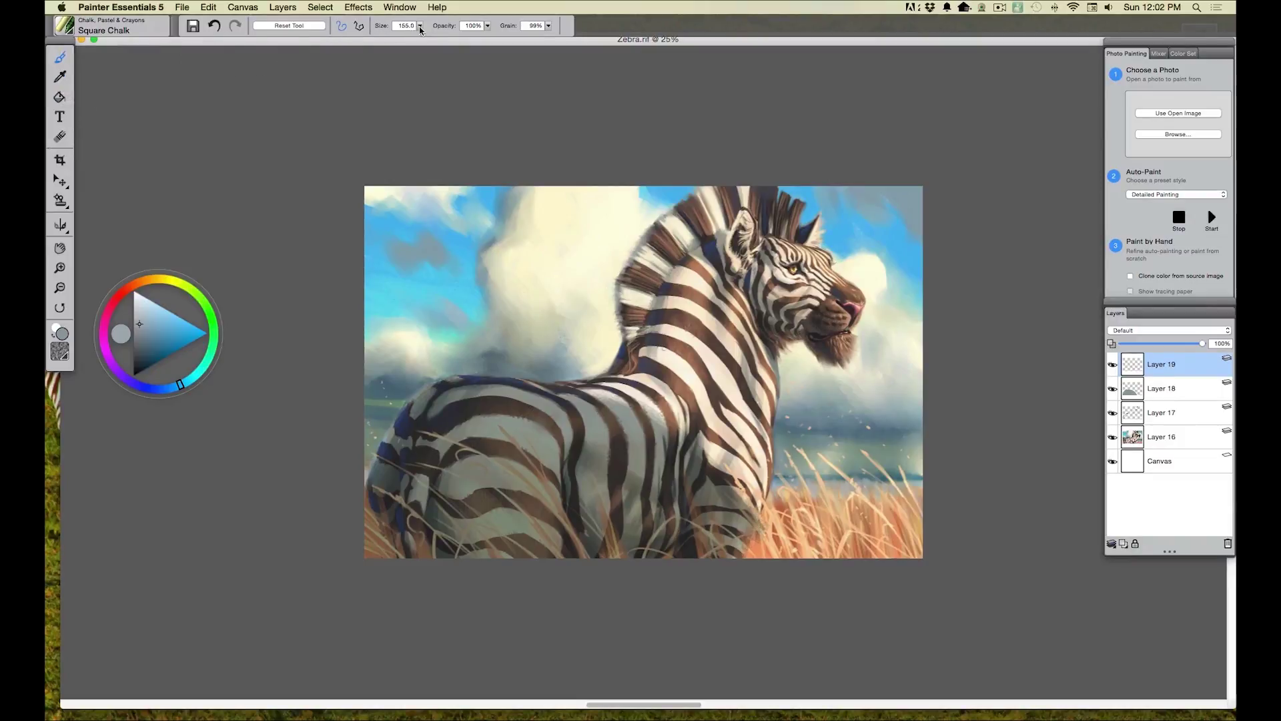
drag(420, 26, 387, 46)
key(d)
click(780, 526)
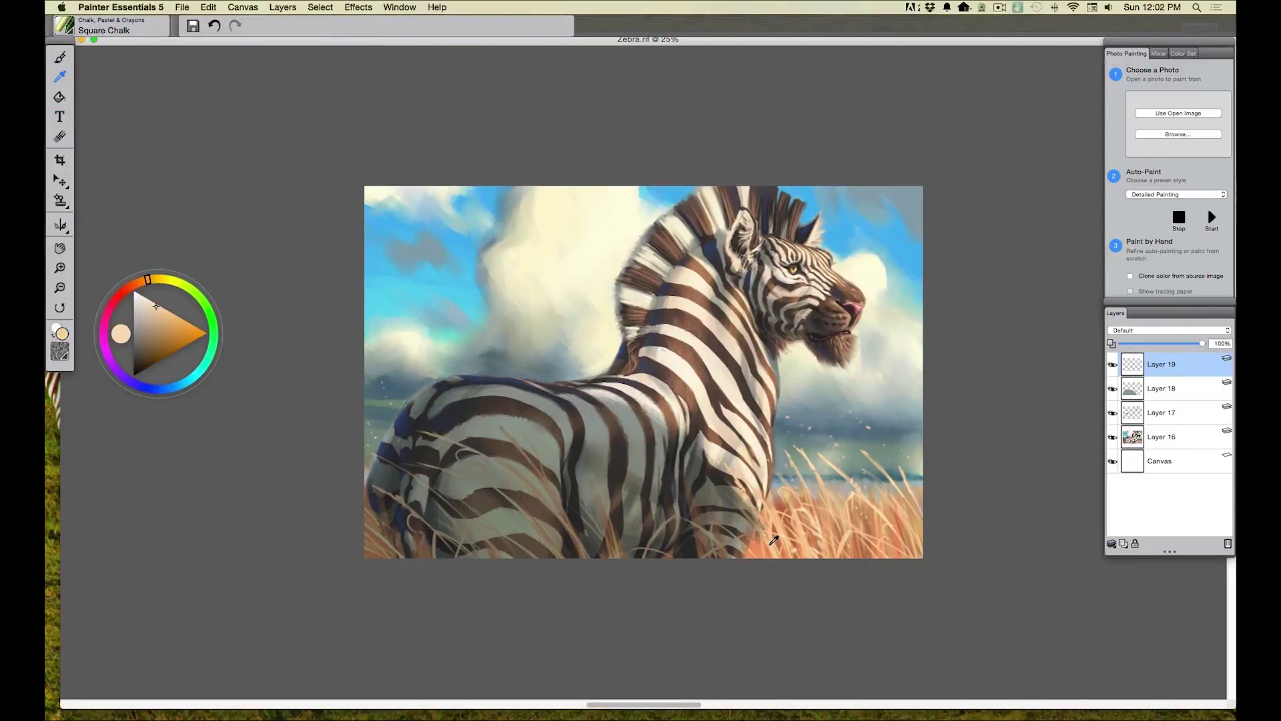
click(62, 60)
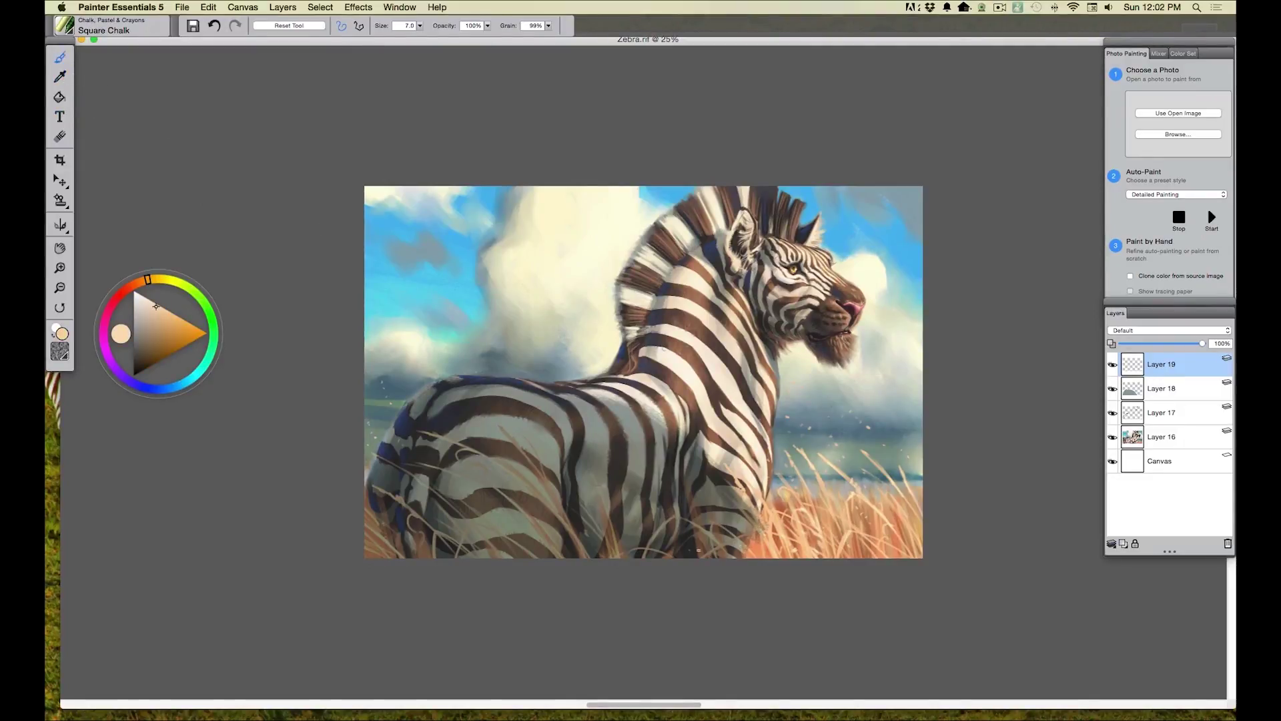